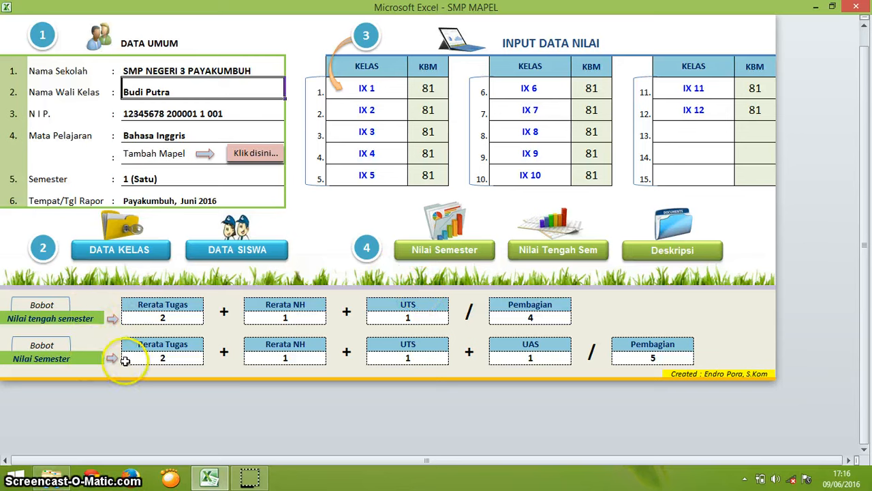
Step: Review the midterm grade weights and the teacher, NIP and subject fields in the general data
click(164, 318)
click(254, 315)
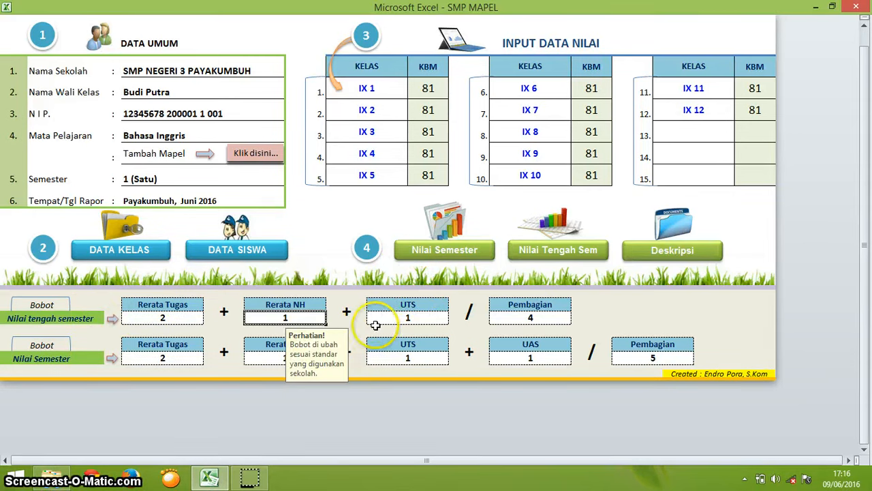
click(400, 317)
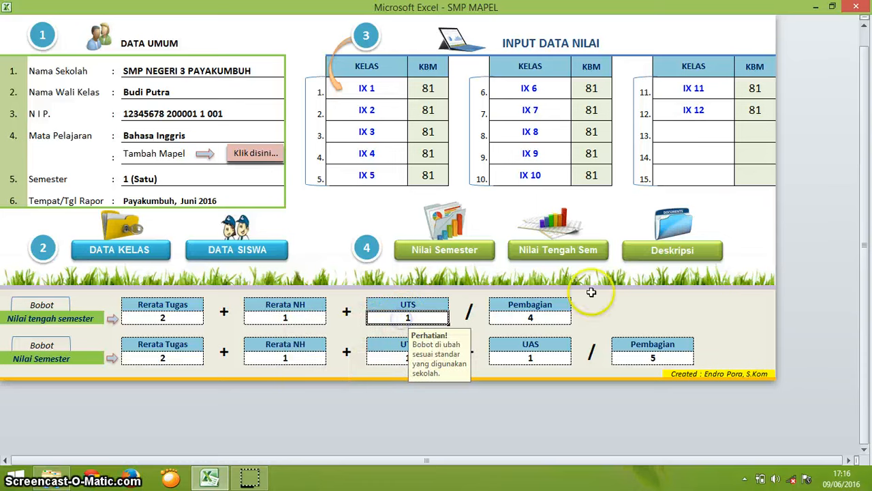
click(541, 320)
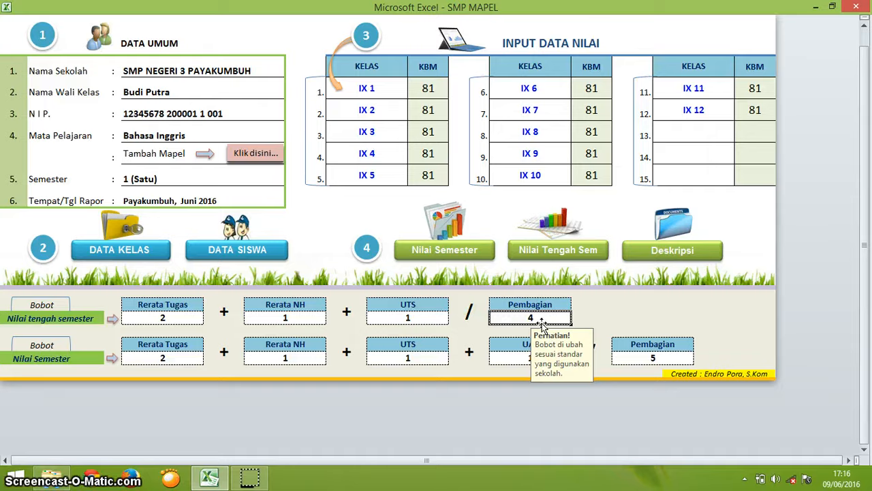
scroll(542, 326, up, 1)
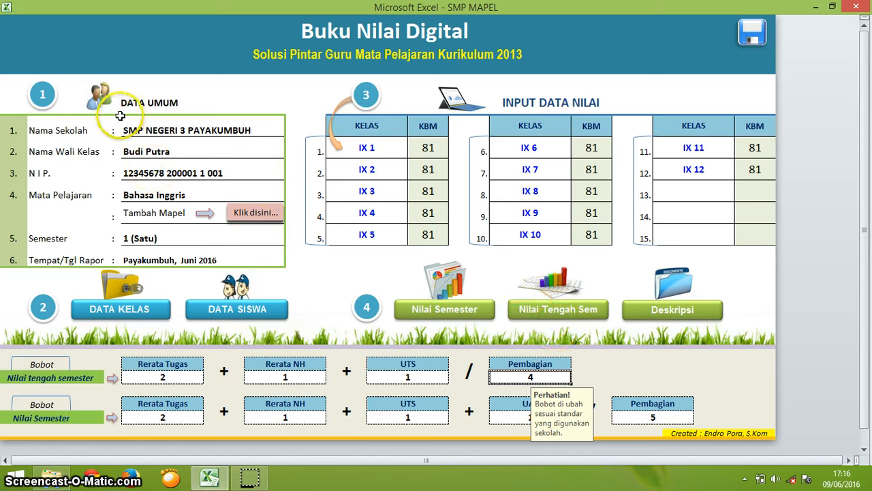
click(154, 148)
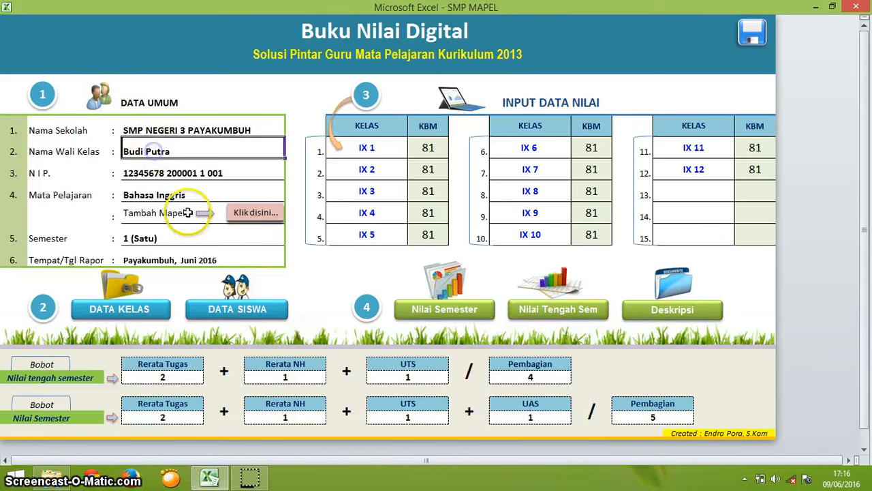
click(165, 175)
click(164, 196)
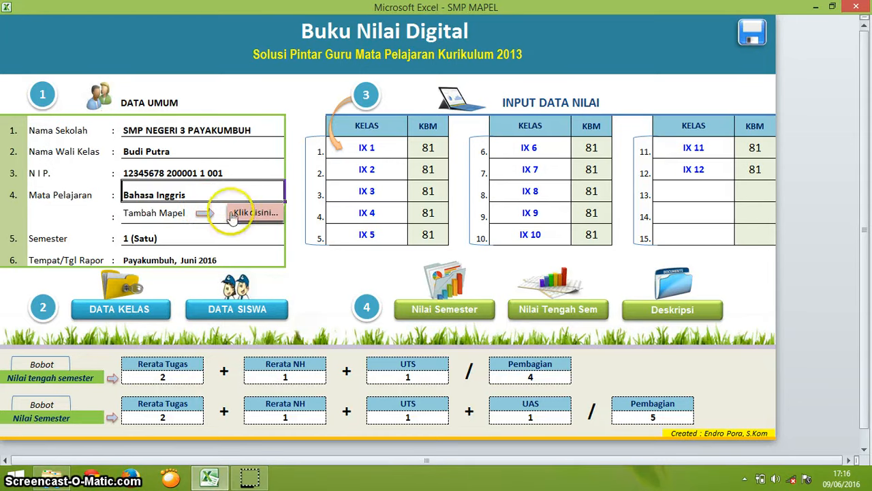
Step: Check the two entries in the list of taught subjects and return to the subject field on the main sheet
click(255, 216)
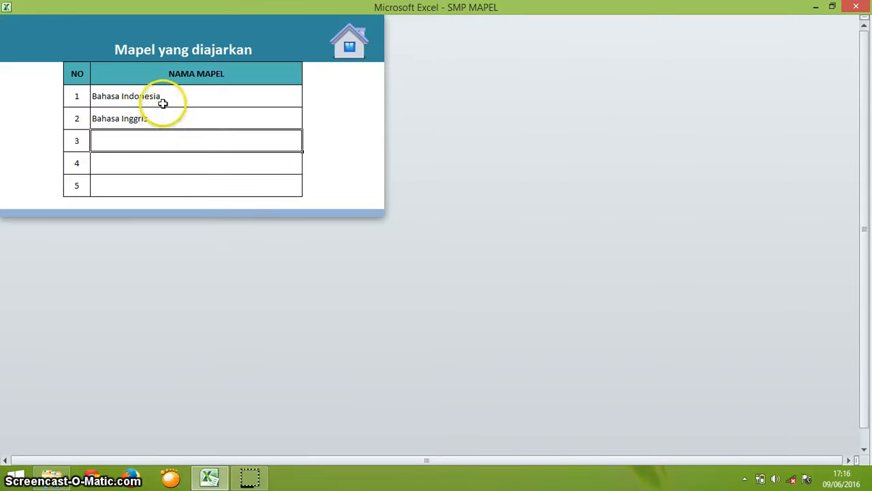
click(164, 103)
click(164, 119)
click(165, 102)
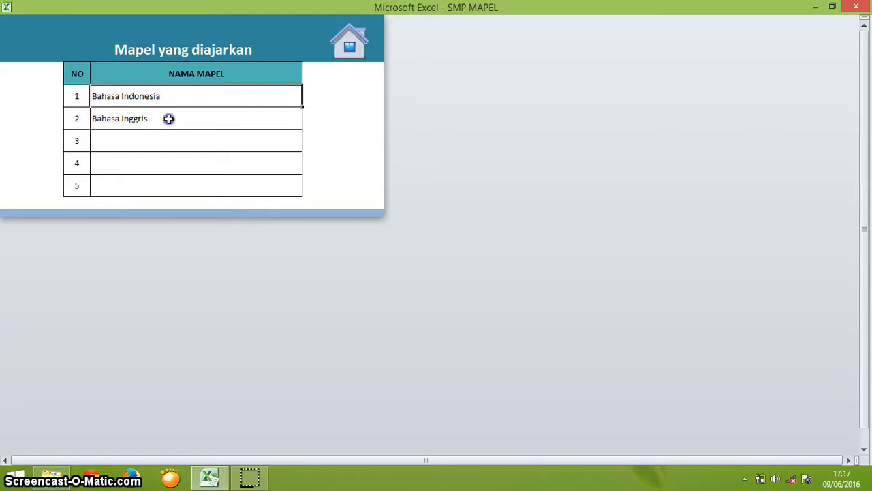
click(168, 119)
click(354, 54)
click(121, 197)
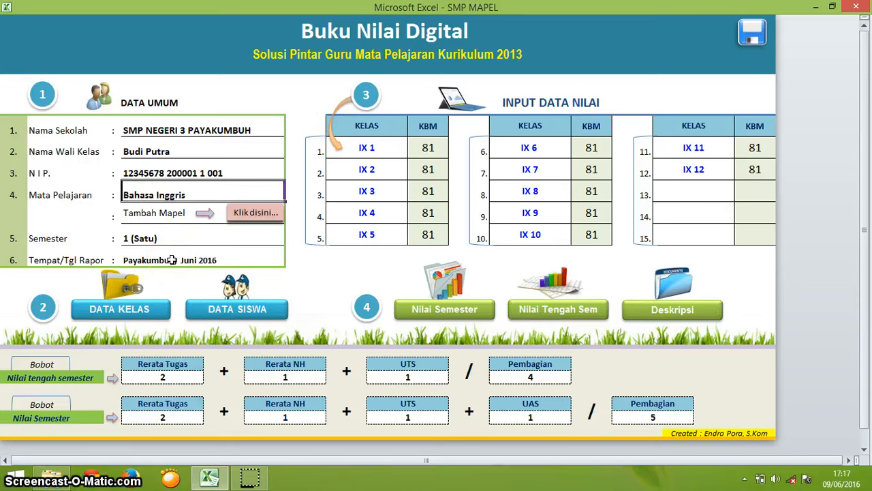
Step: Open the class data sheet and set the shared KBM value for all classes to 85
click(120, 317)
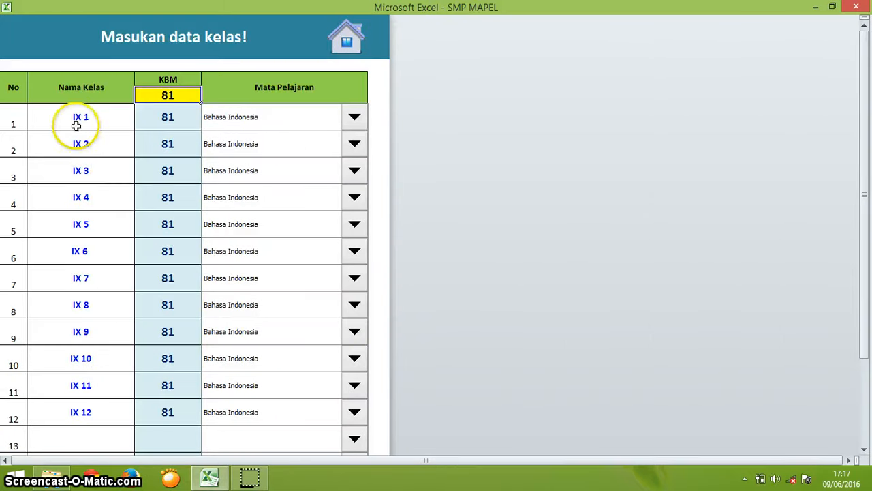
click(79, 118)
click(83, 143)
click(89, 172)
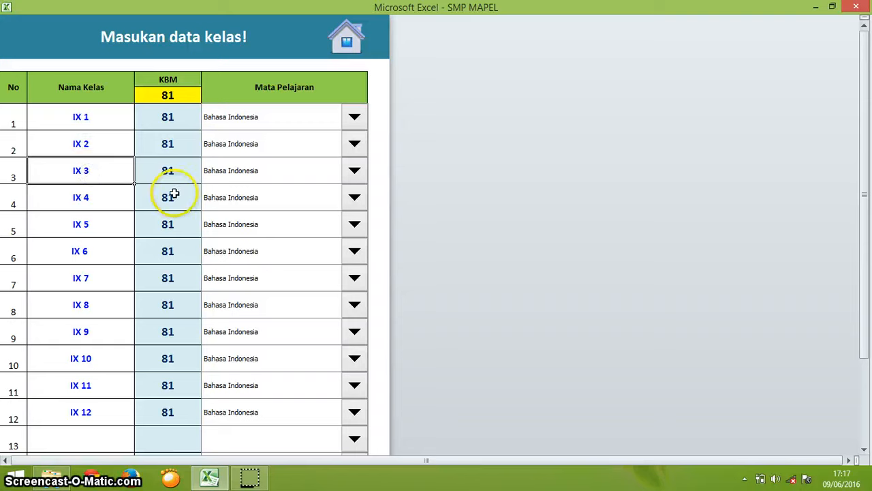
click(168, 92)
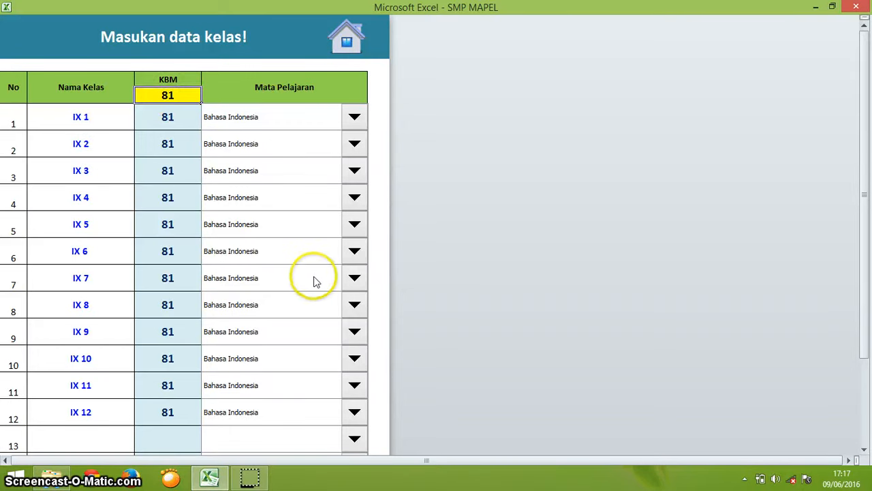
text(8)
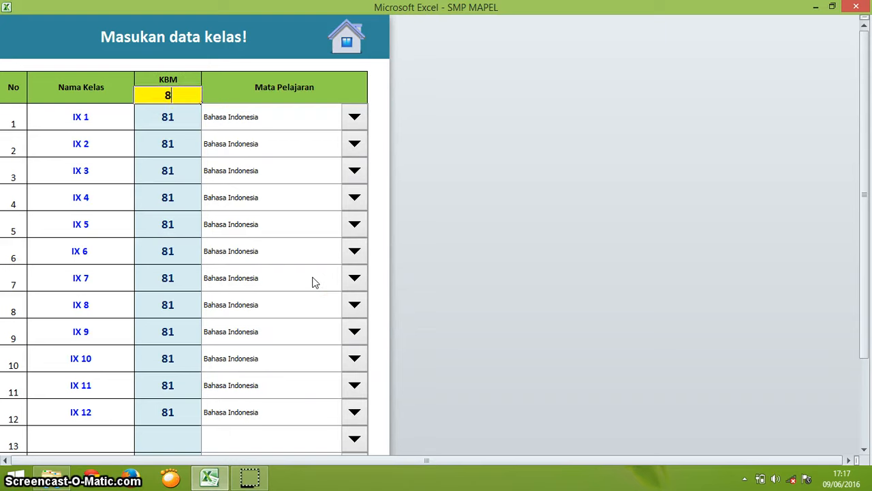
text(5)
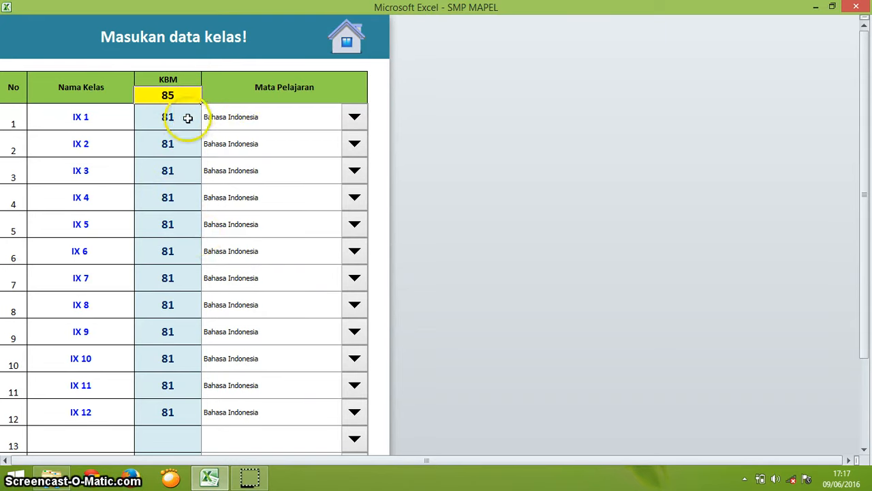
click(162, 121)
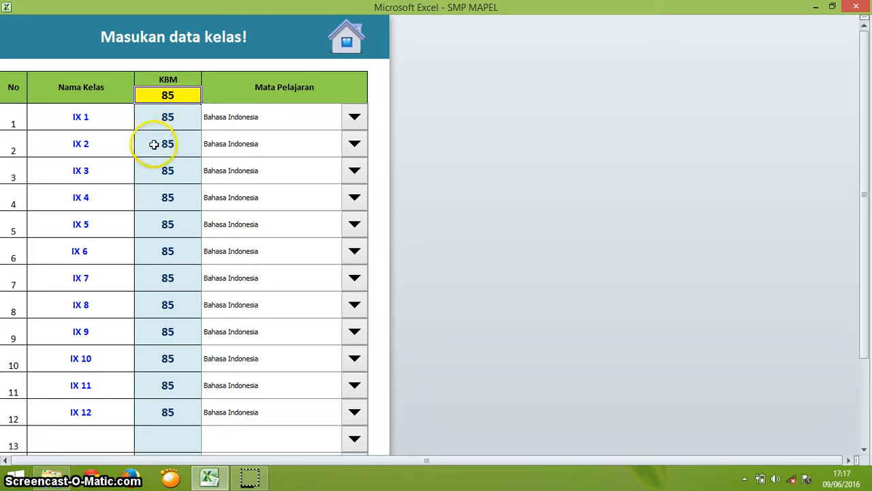
scroll(204, 282, down, 1)
scroll(207, 280, up, 1)
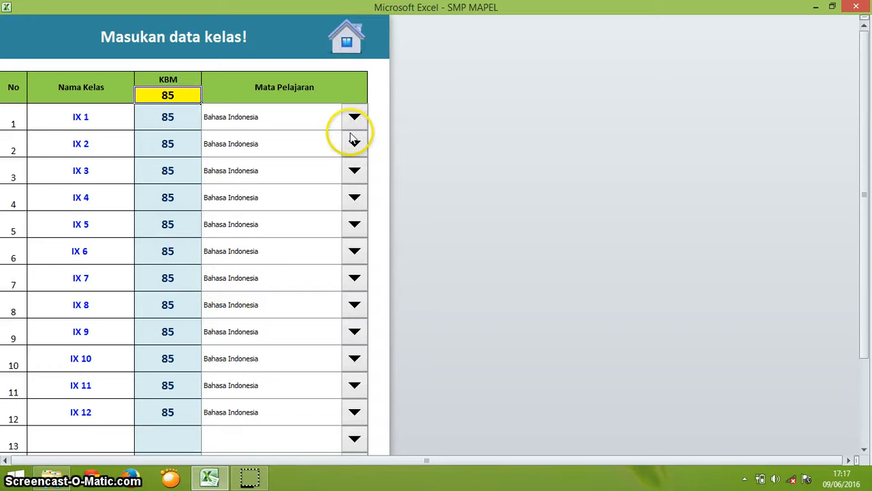
Step: Assign Bahasa Inggris as the subject for classes IX 4 and IX 7 and return to the main sheet
click(354, 172)
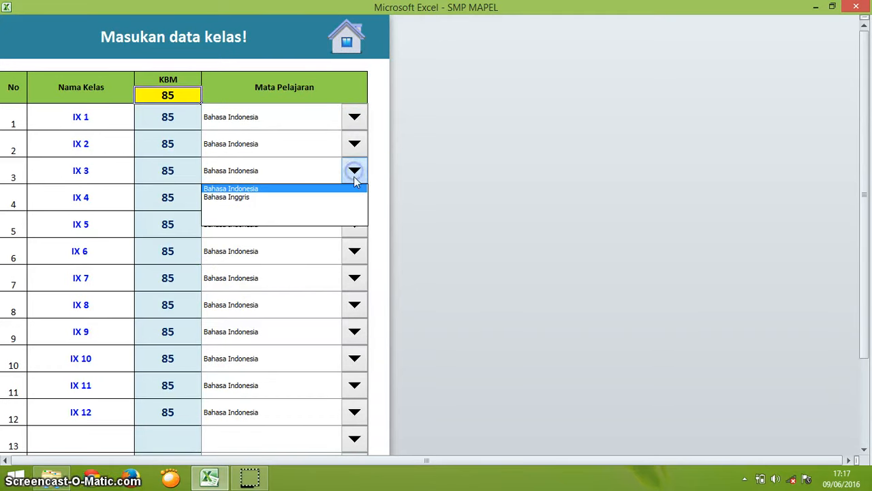
click(355, 171)
click(354, 199)
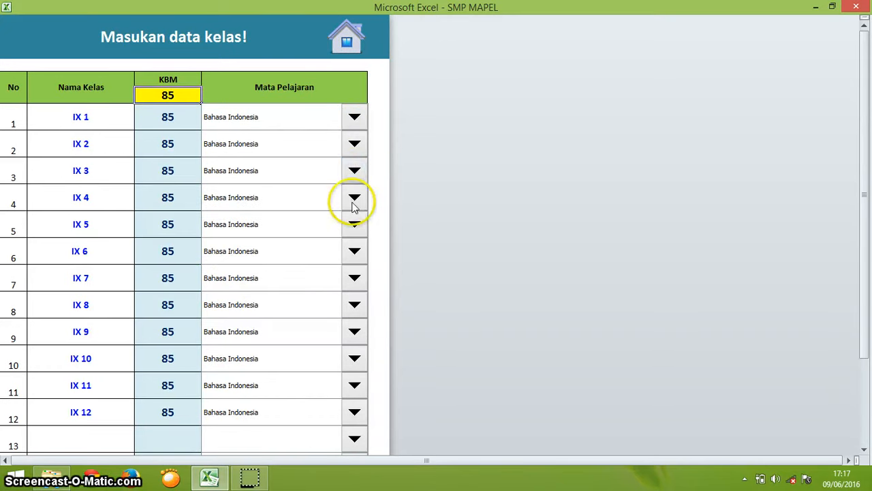
click(331, 224)
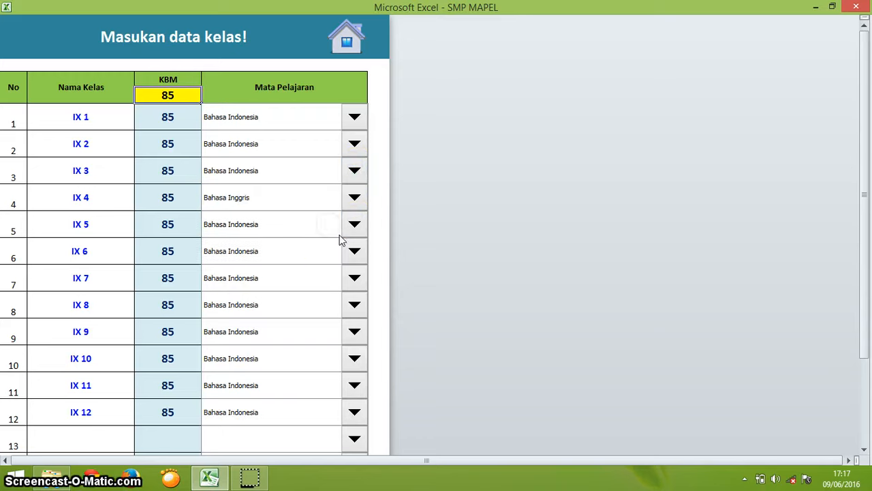
click(353, 279)
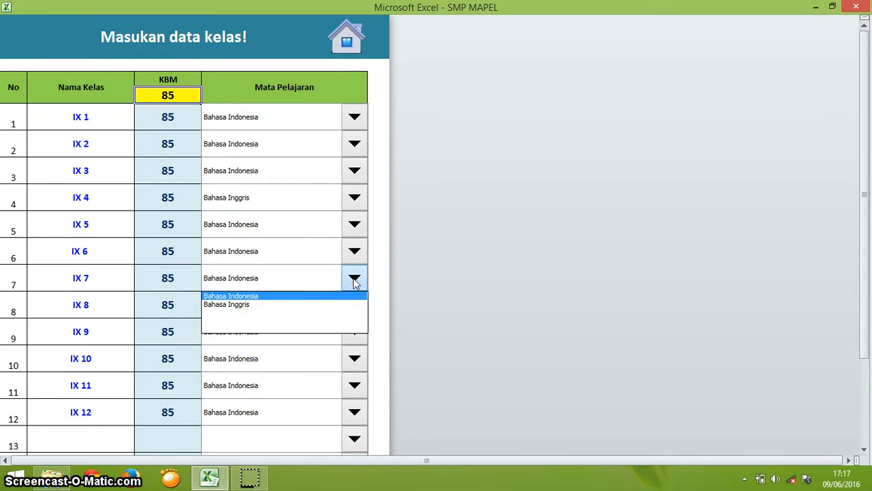
click(289, 305)
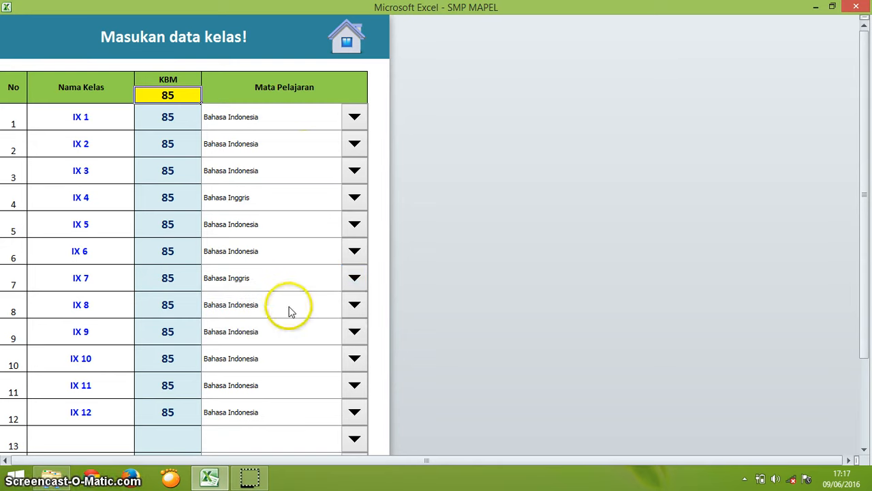
click(355, 198)
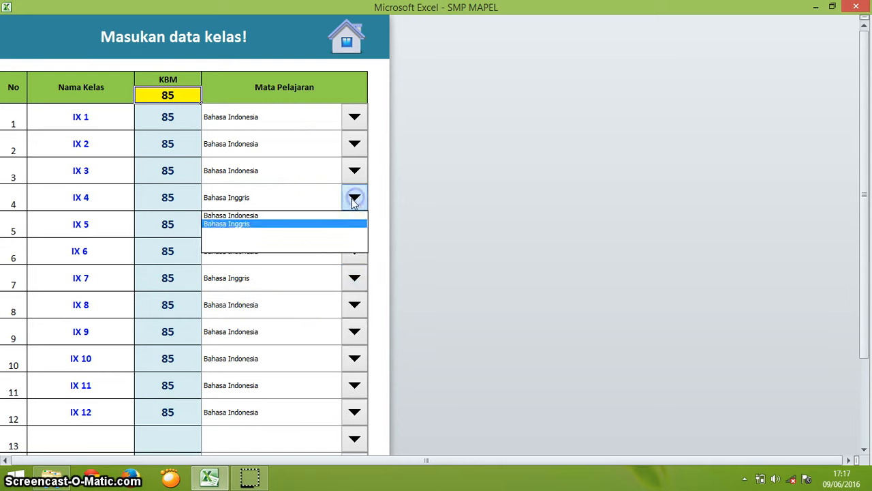
click(305, 229)
click(348, 36)
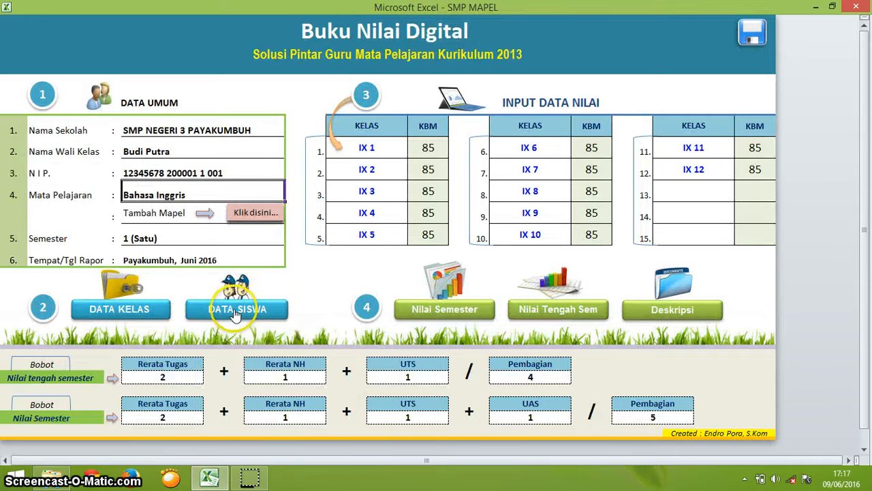
Step: Examine the student number and name columns for class IX 1 in the student data, ending back on the main sheet
click(247, 311)
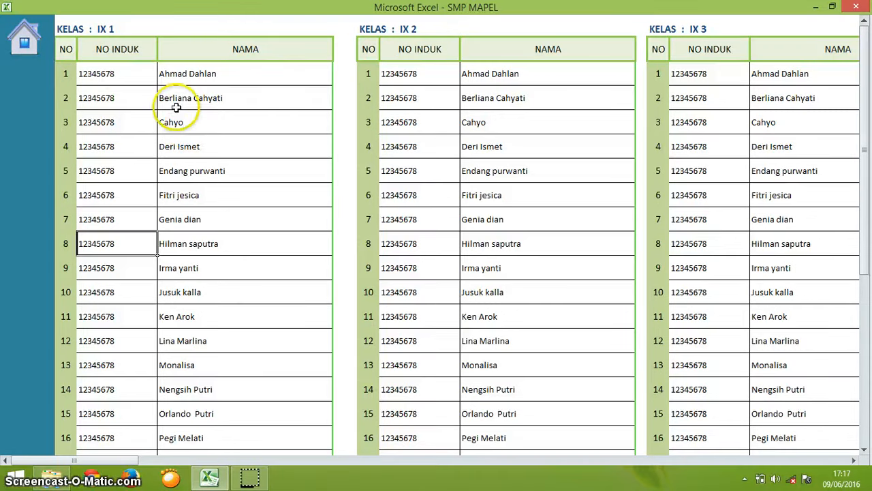
drag(120, 76, 260, 109)
click(133, 79)
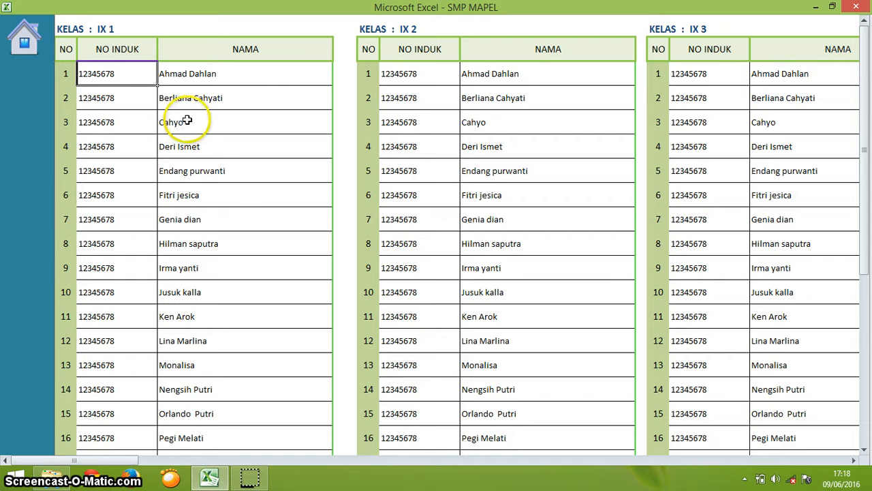
click(24, 39)
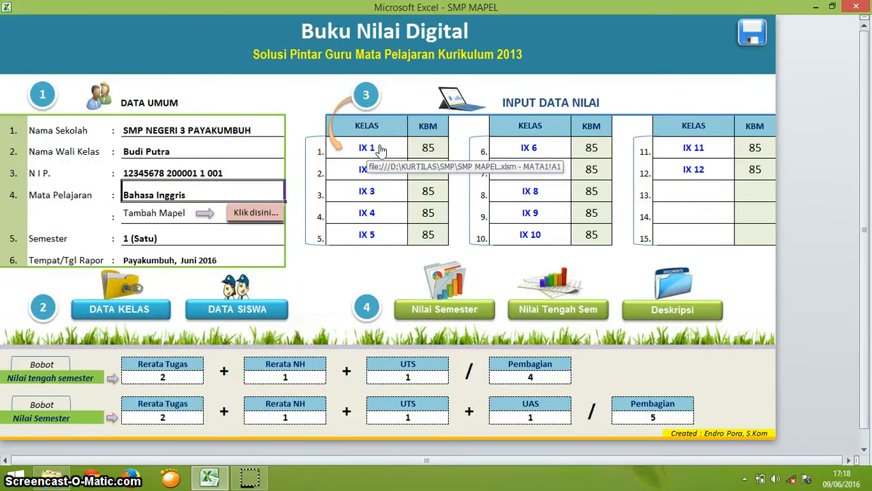
Step: Open the grade sheet for class IX 1 and examine its Keterampilan columns and the SIKAP entry of the first student
click(380, 148)
click(376, 148)
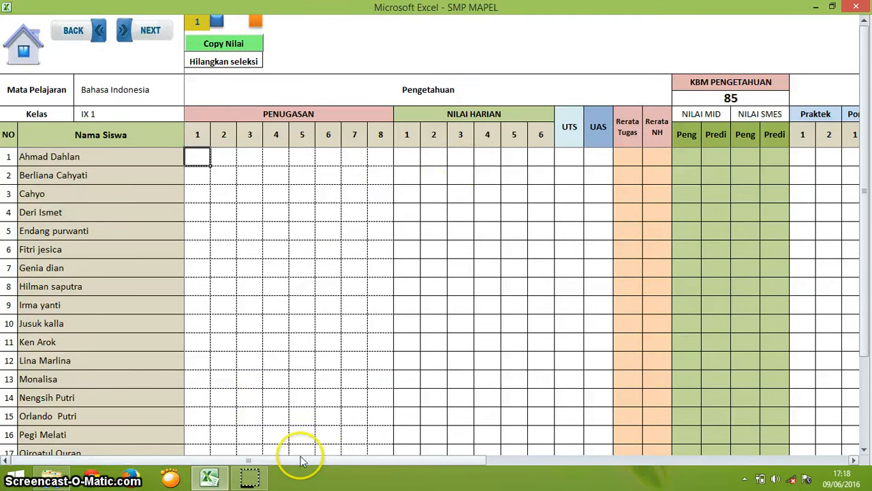
drag(257, 466, 441, 480)
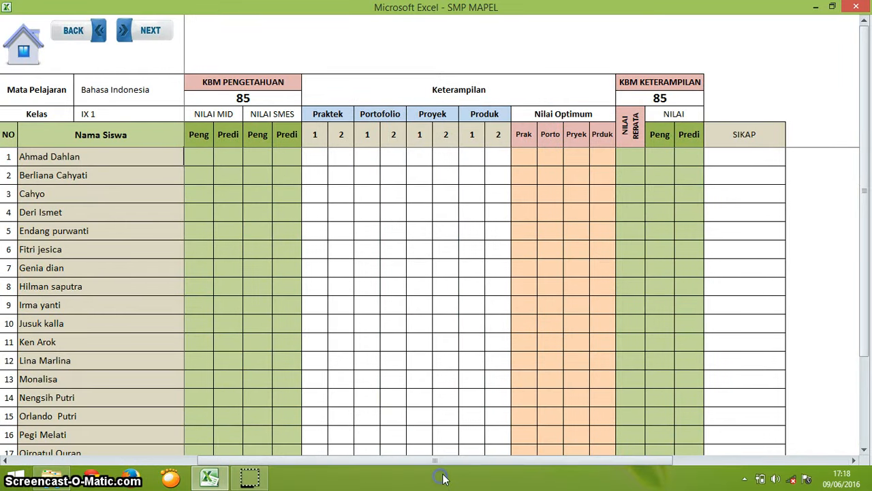
click(754, 158)
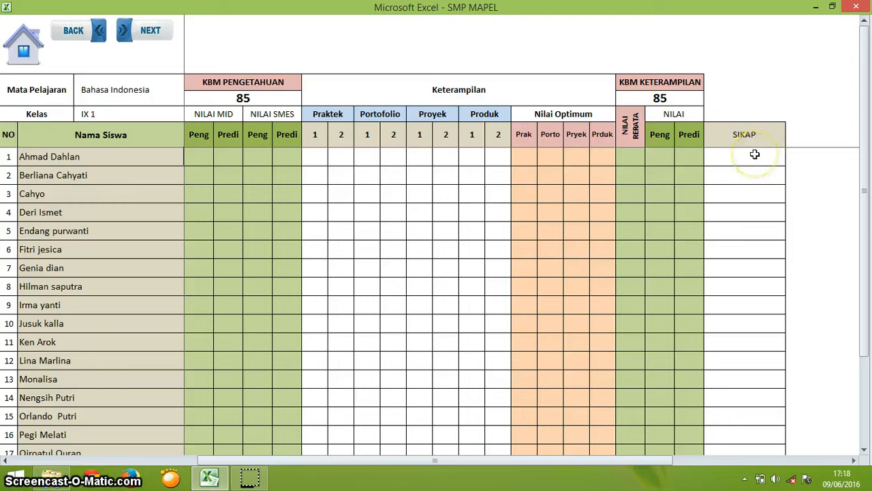
click(755, 153)
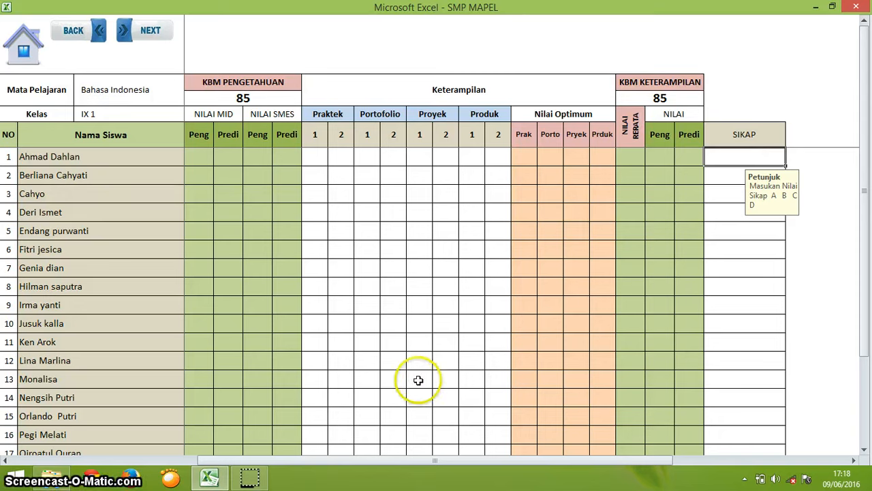
drag(444, 467, 169, 464)
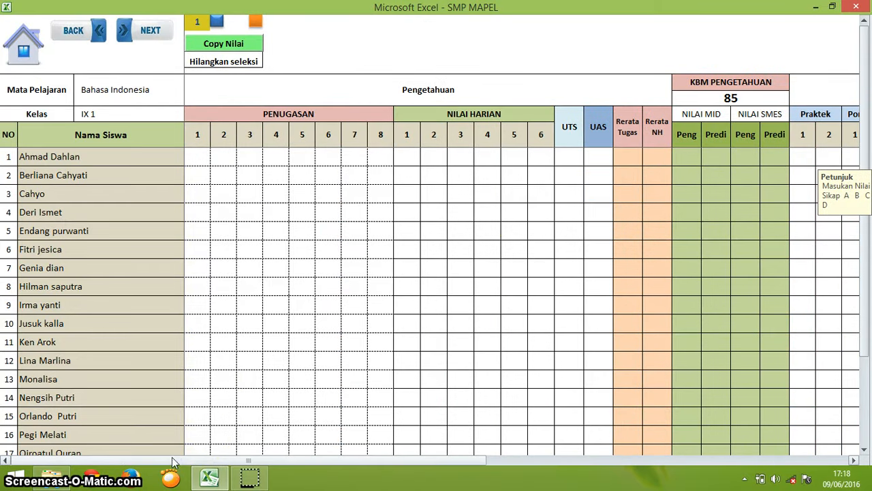
Step: Examine the basic competency table below the student list and select the first KD KI-3 entry
scroll(504, 328, down, 9)
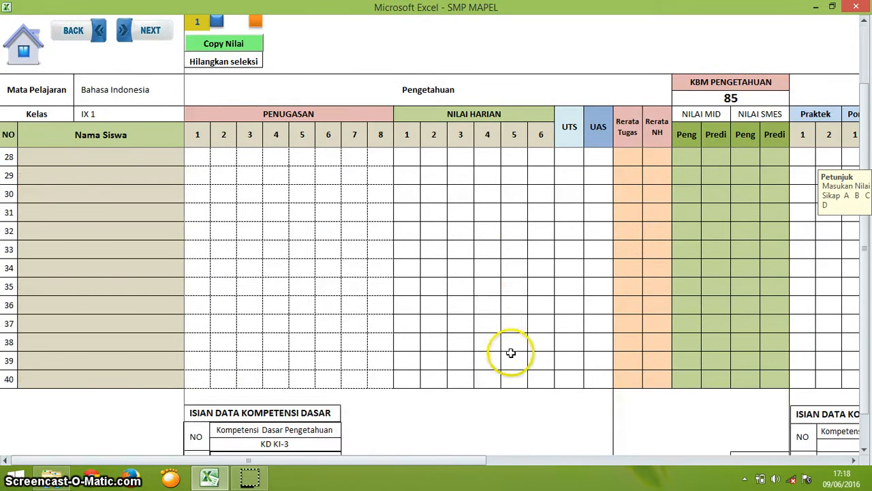
scroll(511, 352, down, 3)
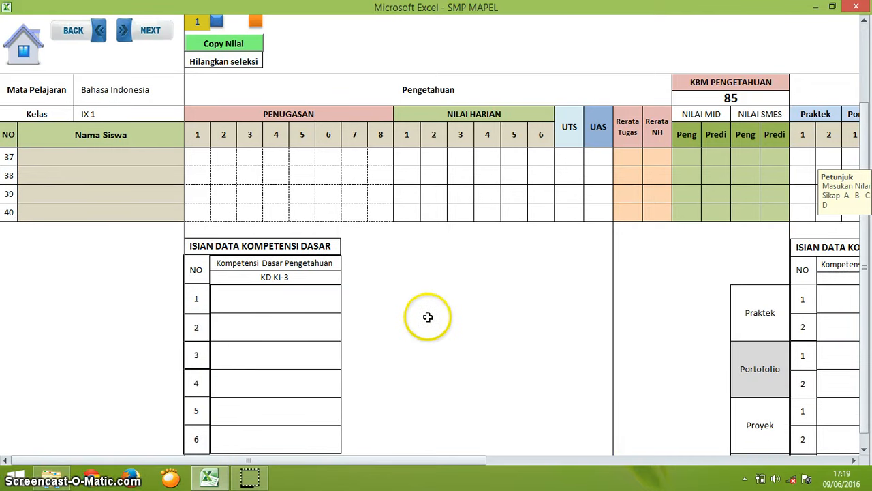
scroll(270, 302, down, 1)
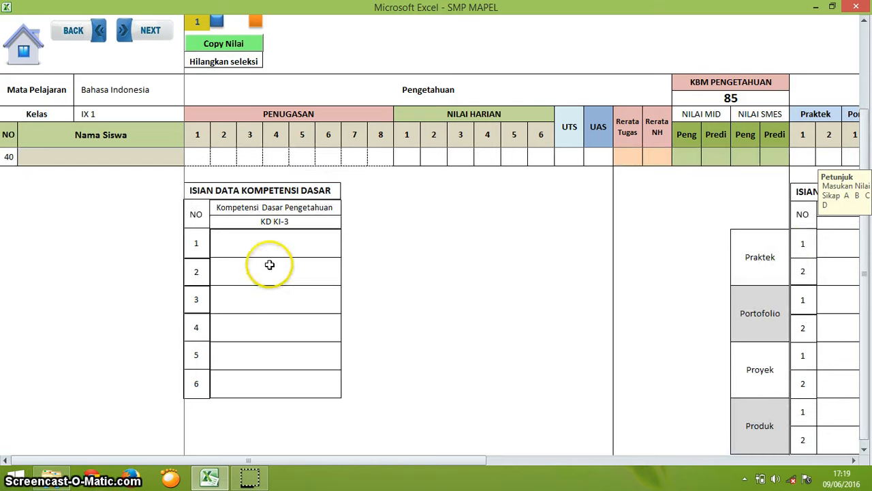
click(265, 250)
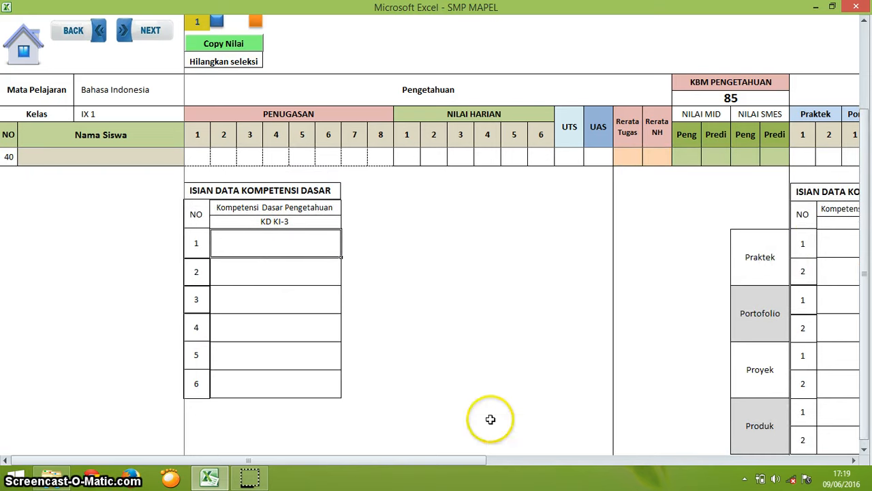
drag(361, 458, 342, 461)
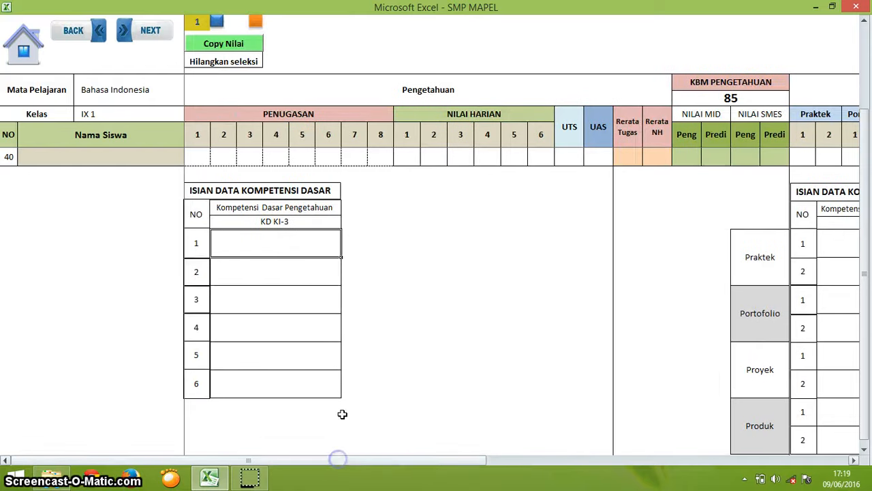
click(263, 289)
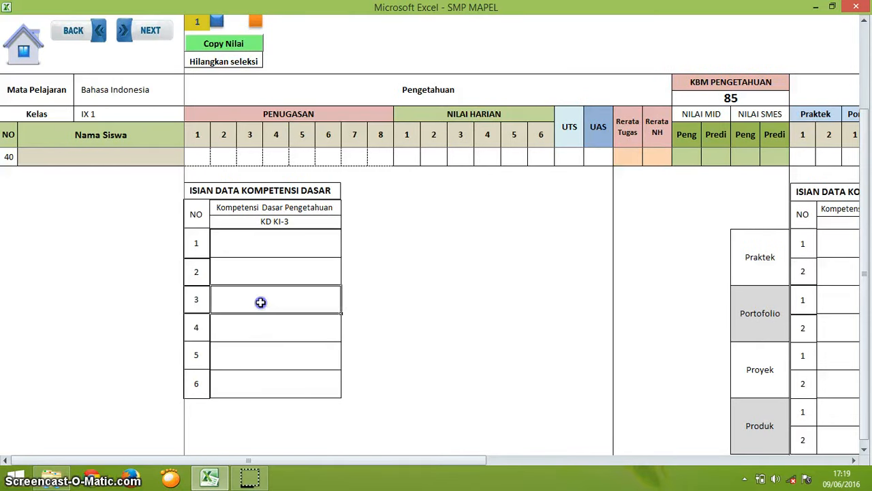
click(263, 293)
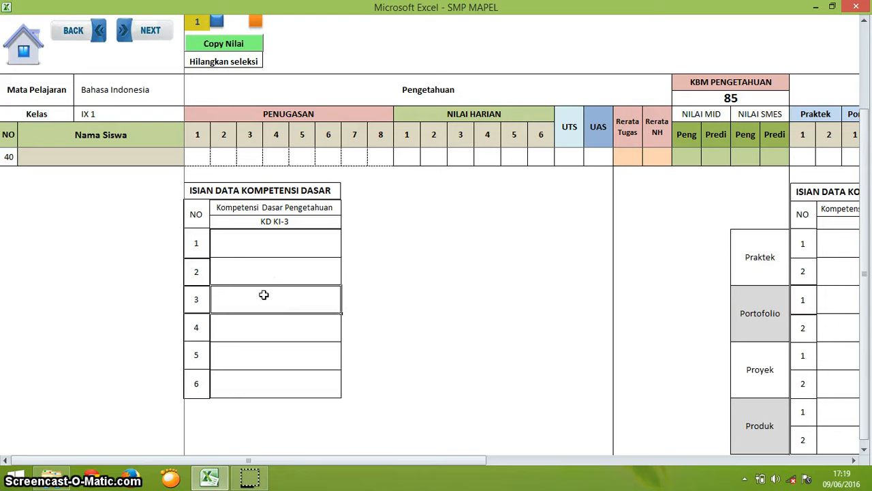
Step: Enter the first student's PENUGASAN scores 1 to 3 as 80, 90 and 95
scroll(289, 306, up, 2)
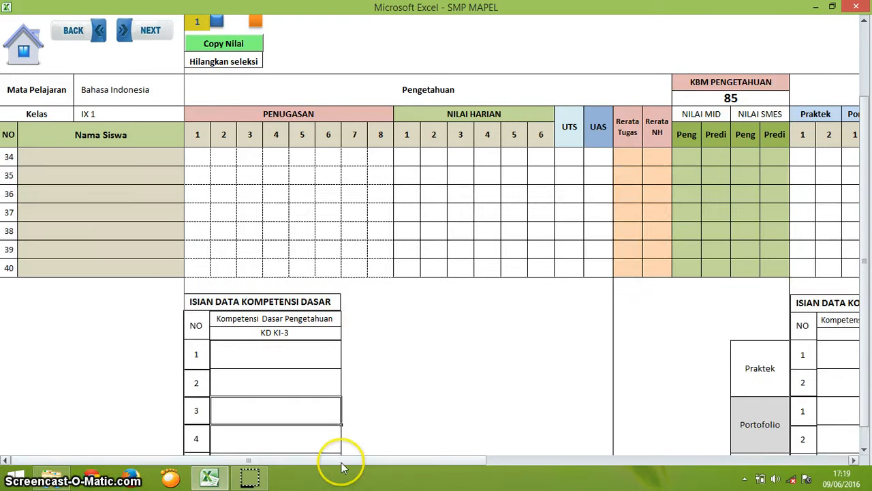
scroll(397, 397, up, 11)
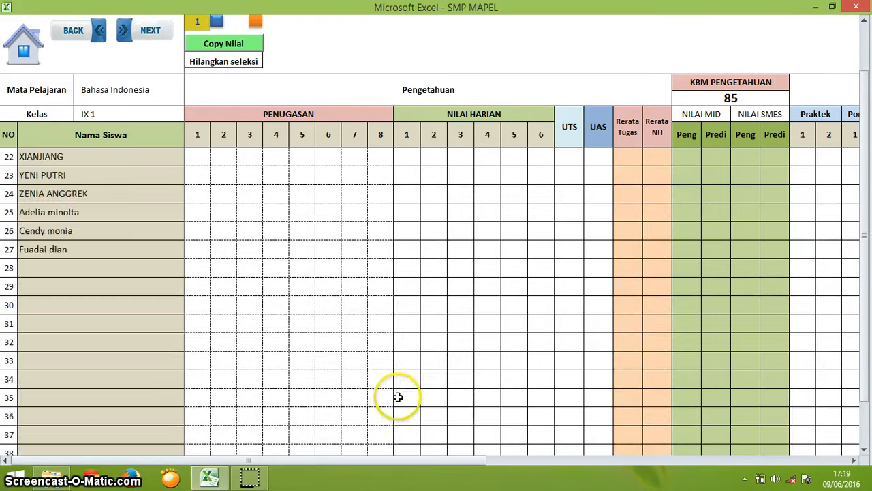
click(203, 157)
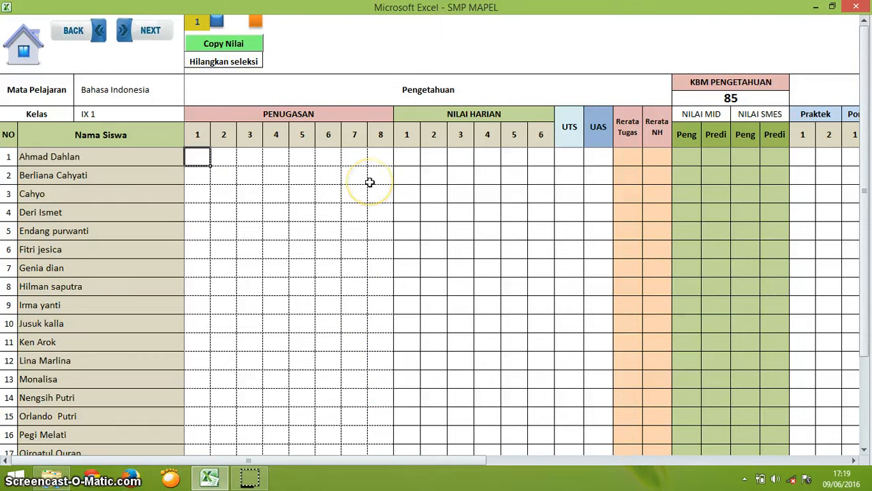
text(80)
key(Tab)
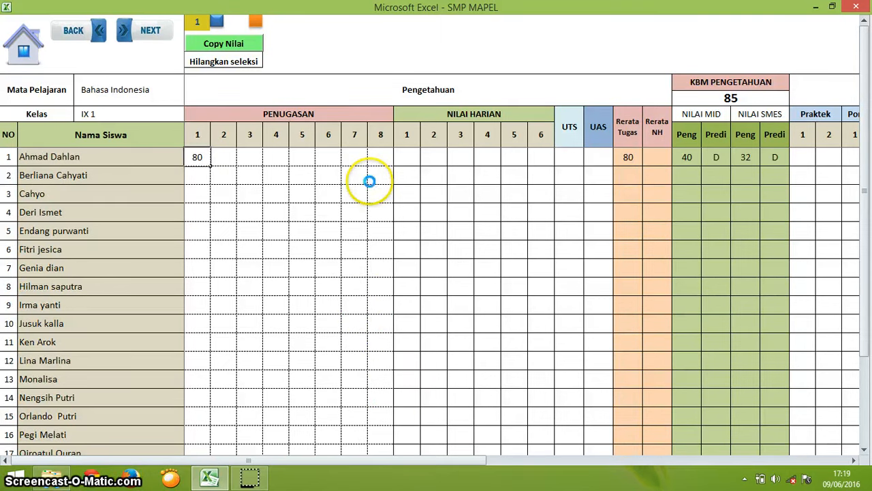
text(90)
key(Tab)
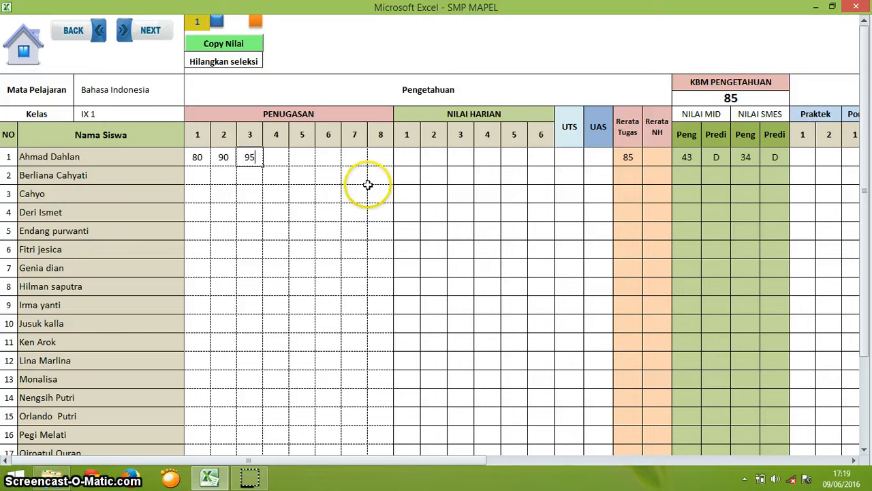
key(Tab)
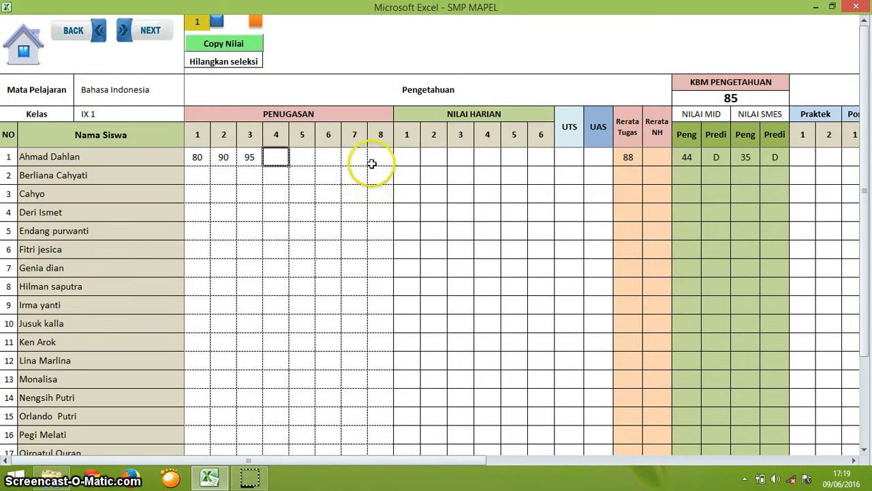
Step: Enter the first student's NILAI HARIAN scores 1 to 3 as 90, 95 and 75
click(408, 156)
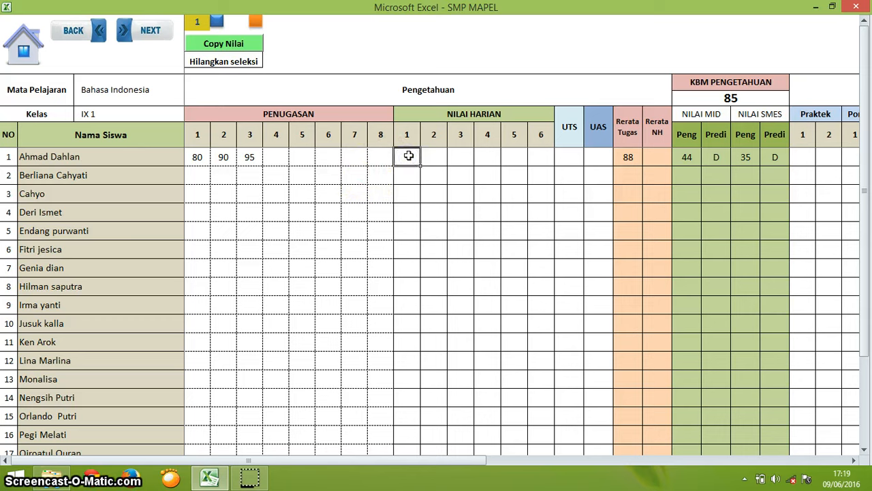
text(90)
key(Tab)
text(95)
key(Tab)
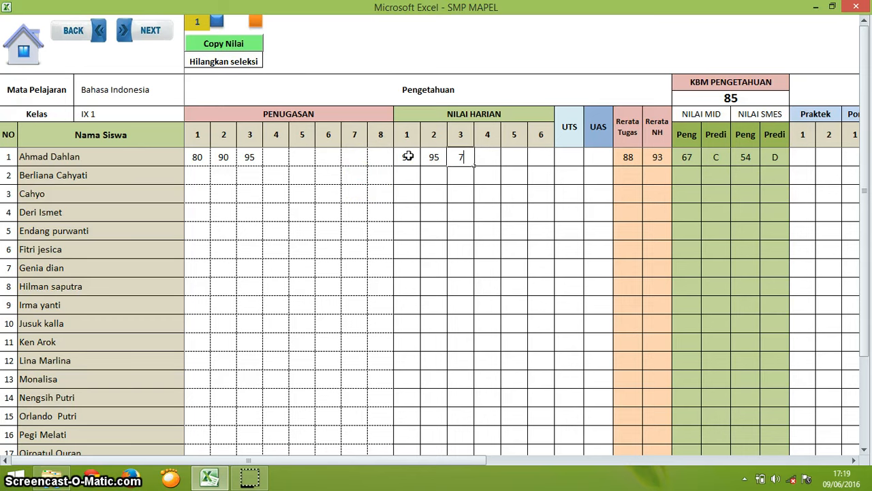
text(75)
key(Down)
Step: Enter the second student's PENUGASAN scores 1 and 2 as 90 and 95
key(Left)
key(Left)
key(Left)
key(Left)
key(Left)
key(Left)
key(Left)
key(Left)
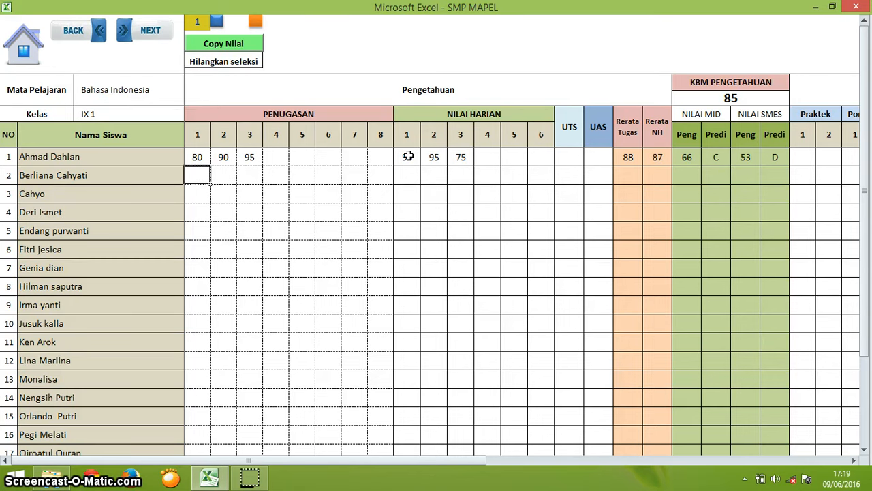
key(Tab)
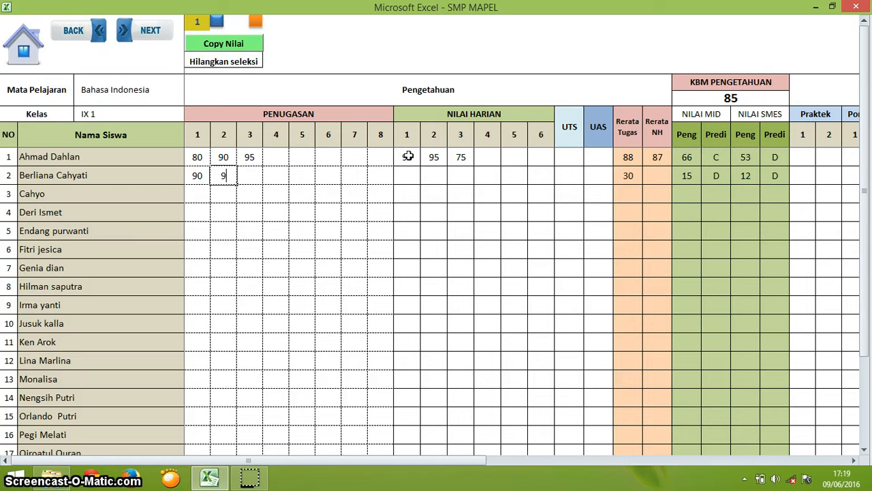
text(95)
key(Down)
Step: Enter the second student's NILAI HARIAN scores 1 to 3 as 90, 95 and 80
key(Right)
key(Right)
key(Right)
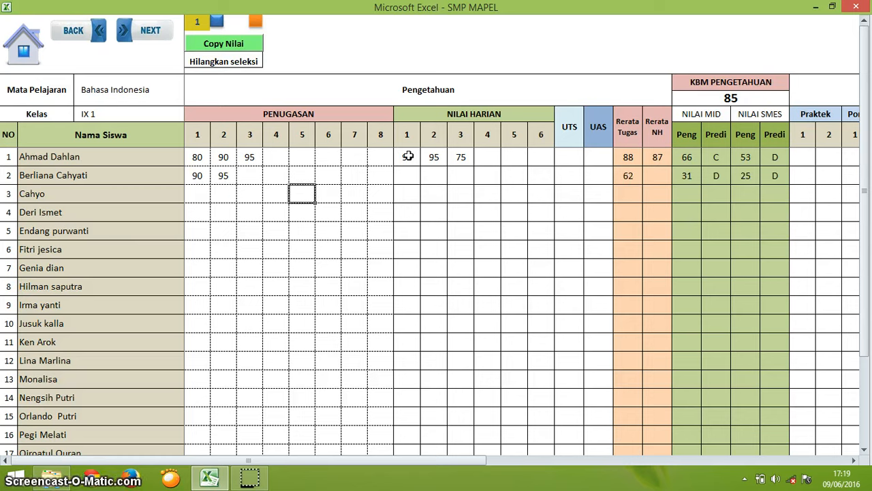
key(Down)
key(Up)
key(Up)
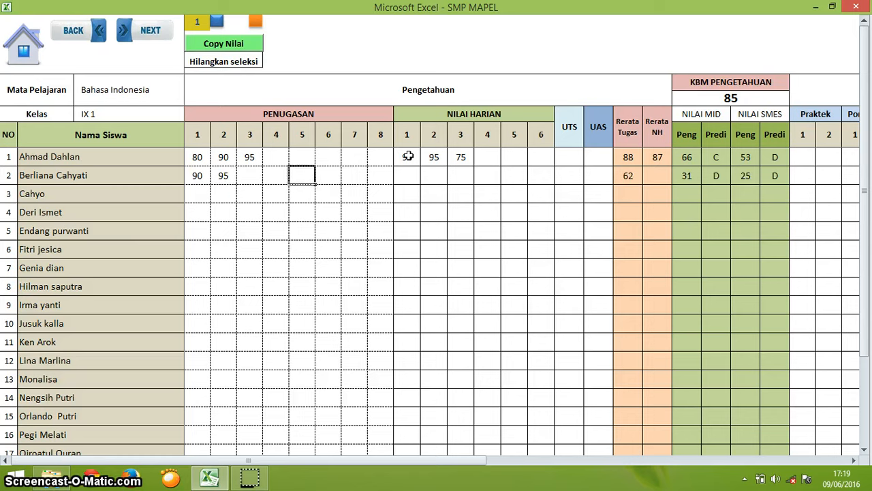
key(Right)
key(Right)
key(Right)
key(Right)
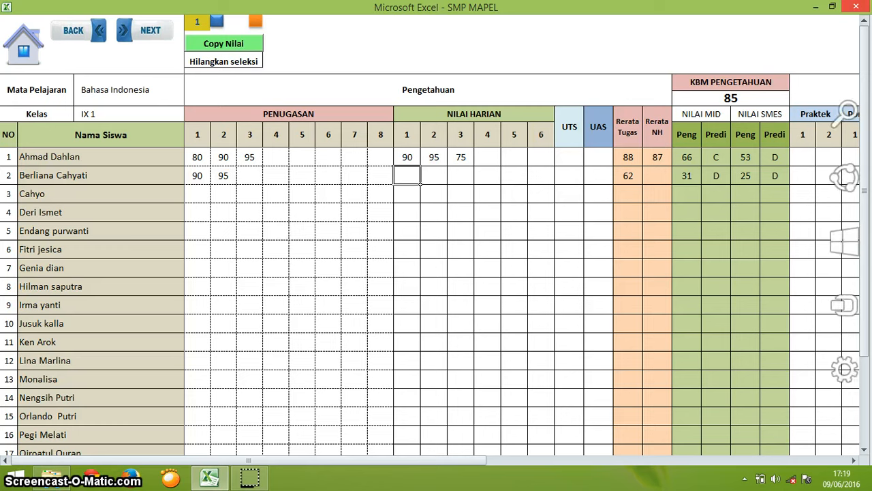
text(90)
text(9)
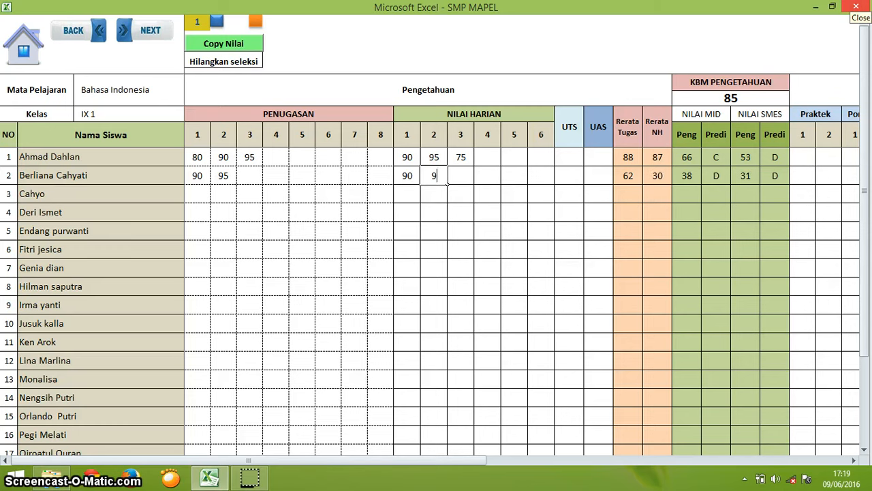
text(5)
key(Tab)
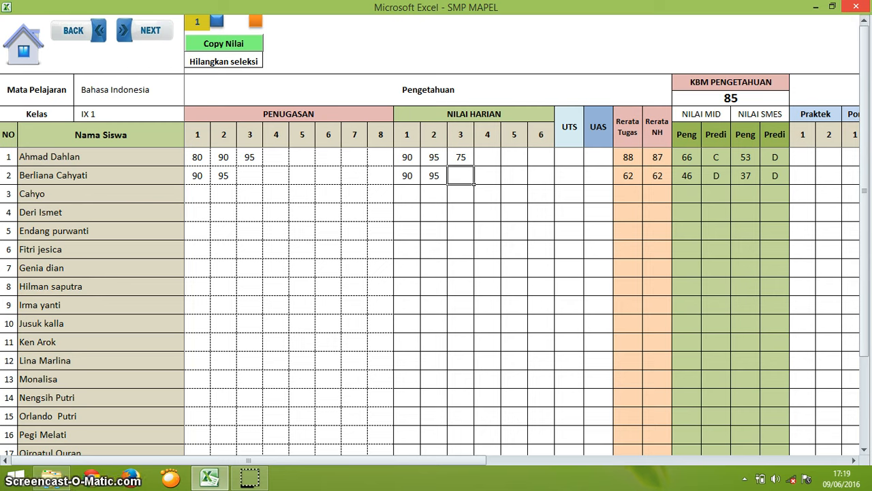
text(80)
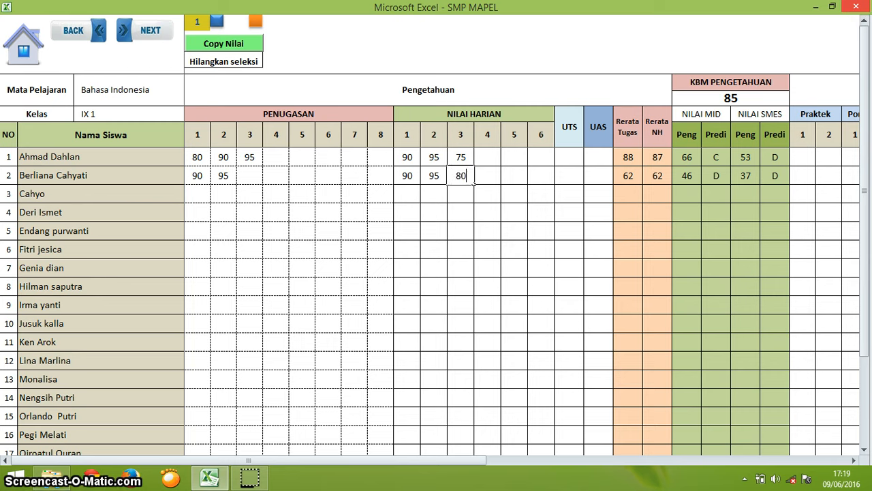
key(Return)
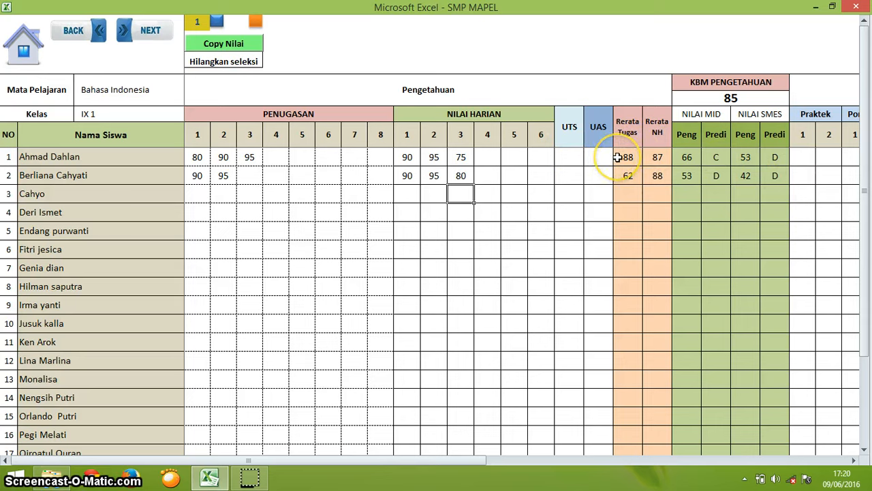
Step: Enter 90 for both UTS and UAS for each of the first two students
click(573, 158)
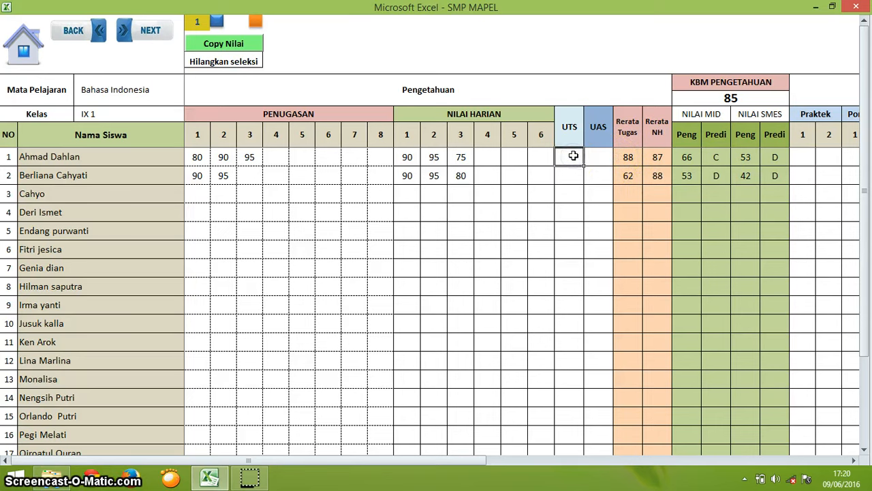
text(90)
key(Tab)
text(90)
key(Return)
text(90)
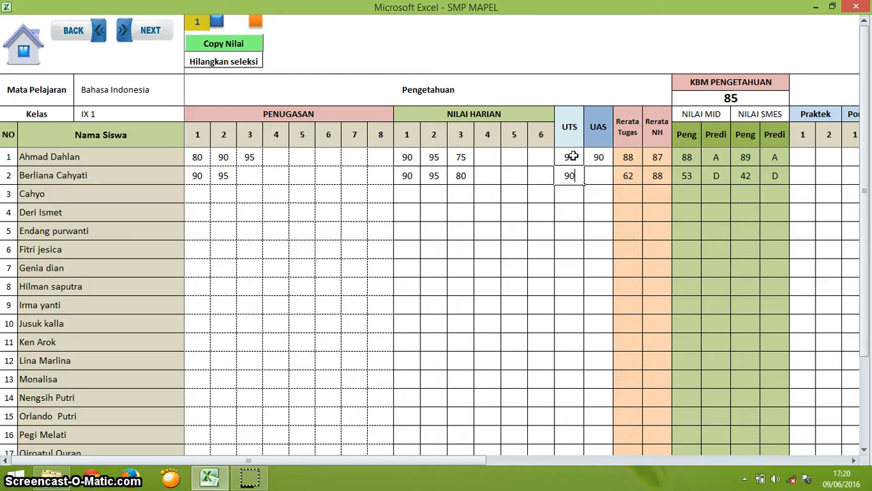
key(Right)
text(90)
key(Return)
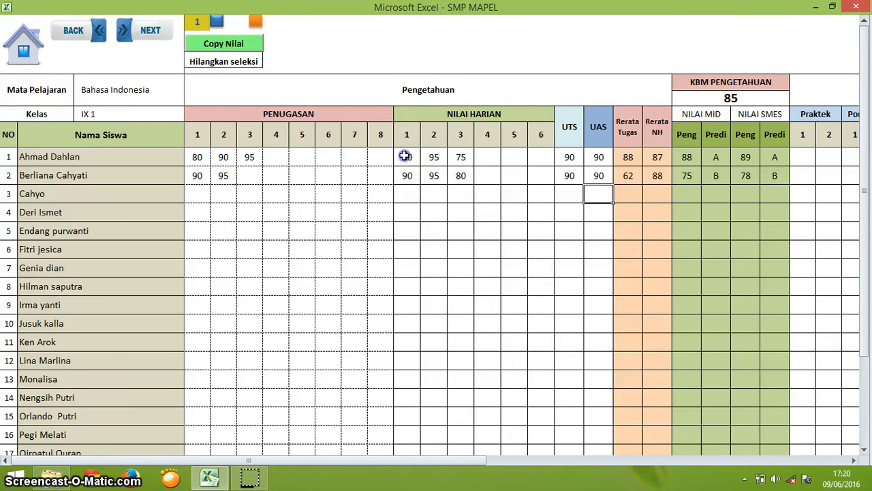
Step: Select the NILAI HARIAN scores of the first two students and compare them with the competency table below the student list
drag(406, 157, 457, 173)
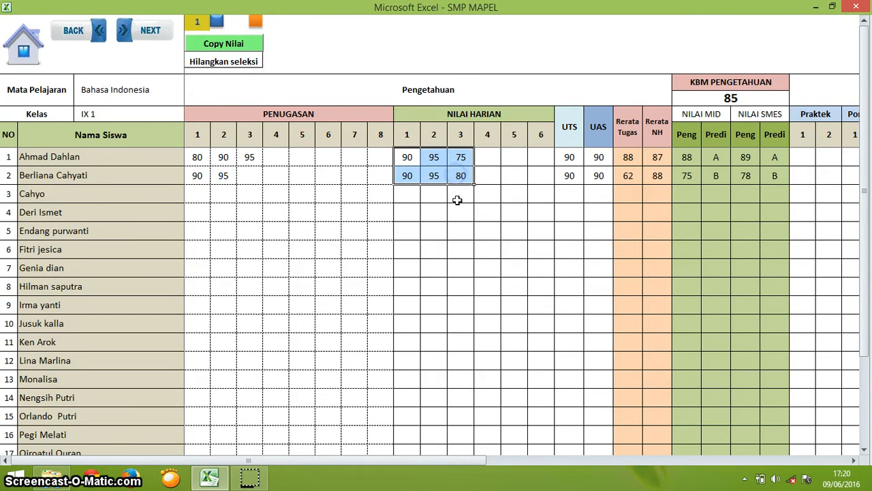
scroll(461, 293, down, 12)
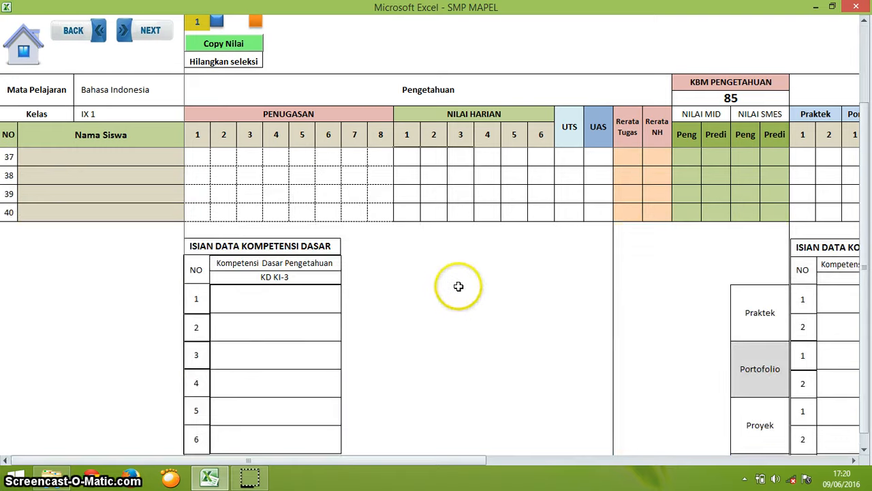
scroll(458, 286, up, 12)
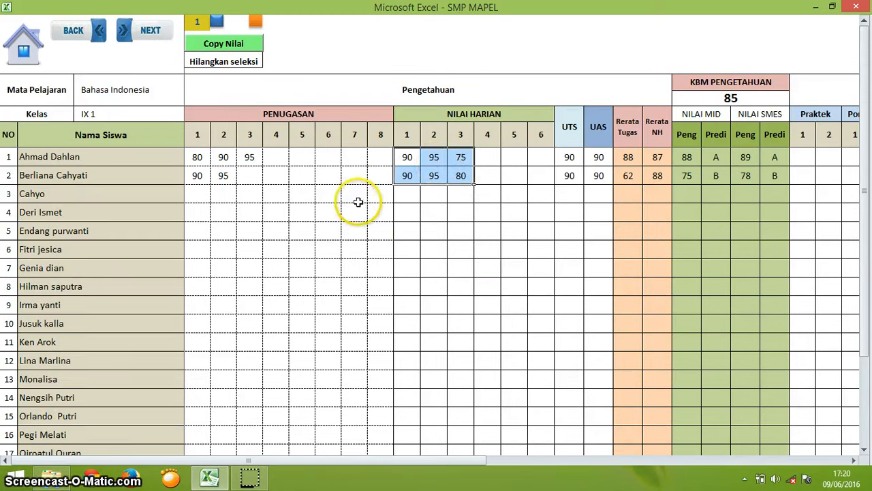
Step: Enter "Membaca secara EYD" as the first KD KI-3 description in the Kompetensi Dasar Pengetahuan table
scroll(364, 228, down, 4)
scroll(364, 229, down, 4)
scroll(369, 235, down, 4)
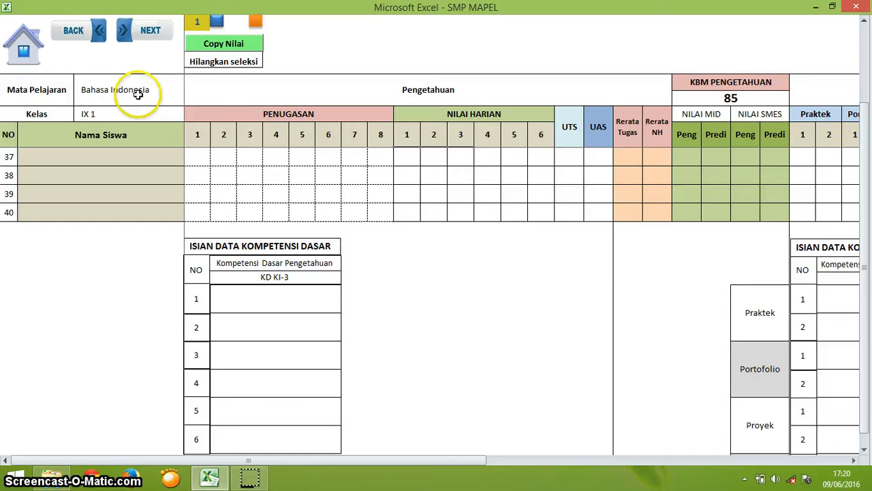
click(276, 302)
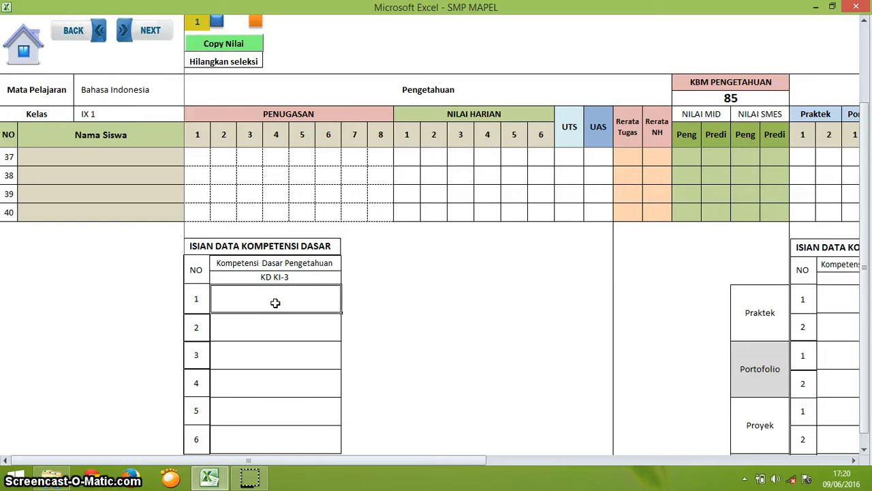
double_click(275, 302)
text(Membac)
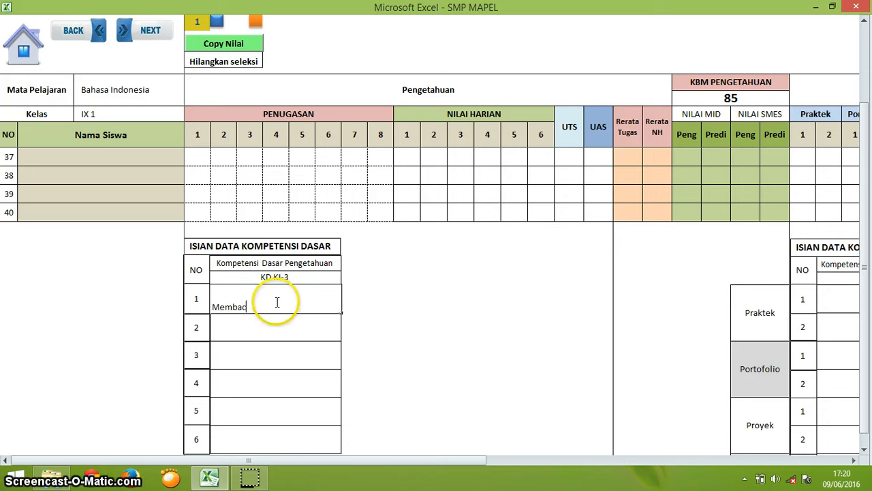
text(a se)
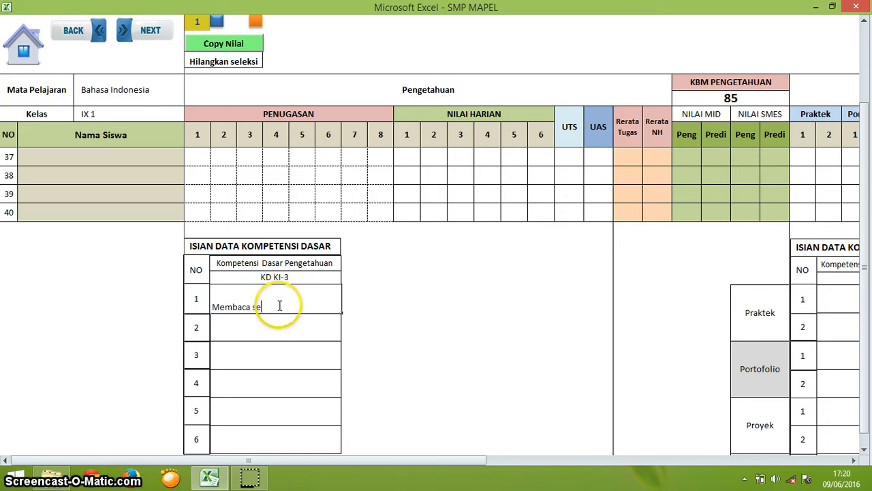
text(cara EYD)
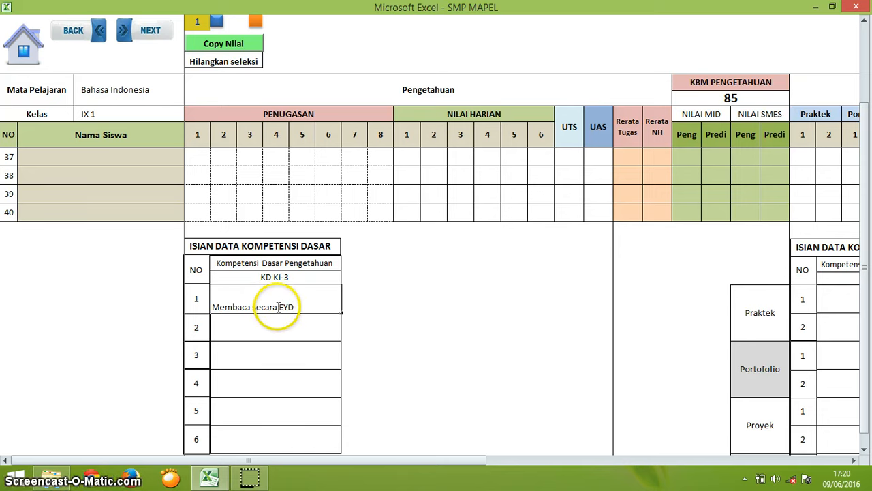
key(Return)
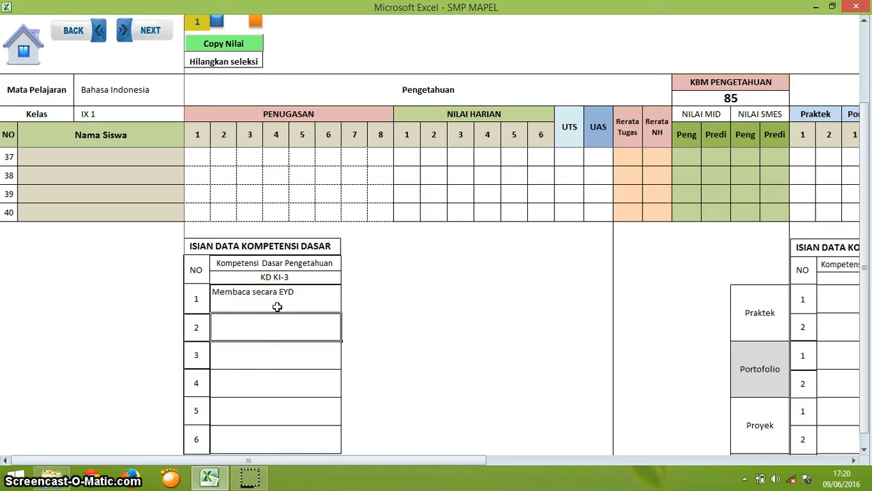
Step: Enter "Mengenal berbagai majas dalam bahasa indonesia" as the second KD KI-3 description in the Kompetensi Dasar Pengetahuan table
click(279, 309)
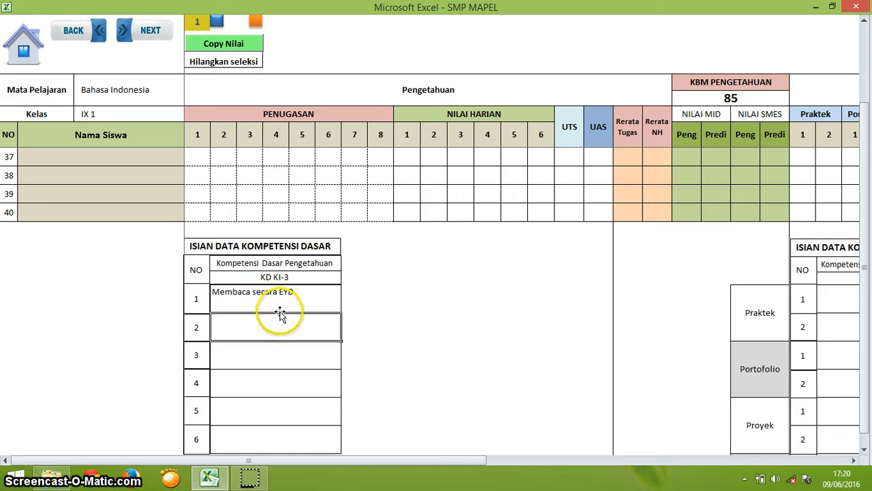
text(m)
key(BackSpace)
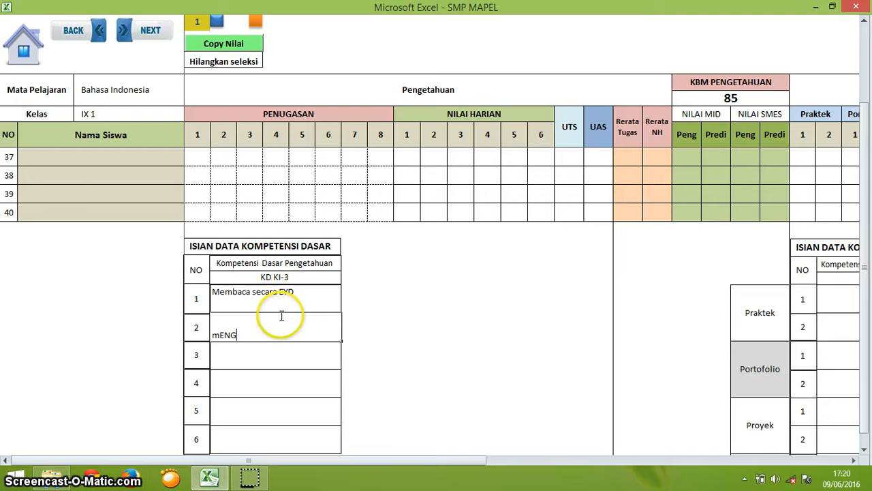
text(mE)
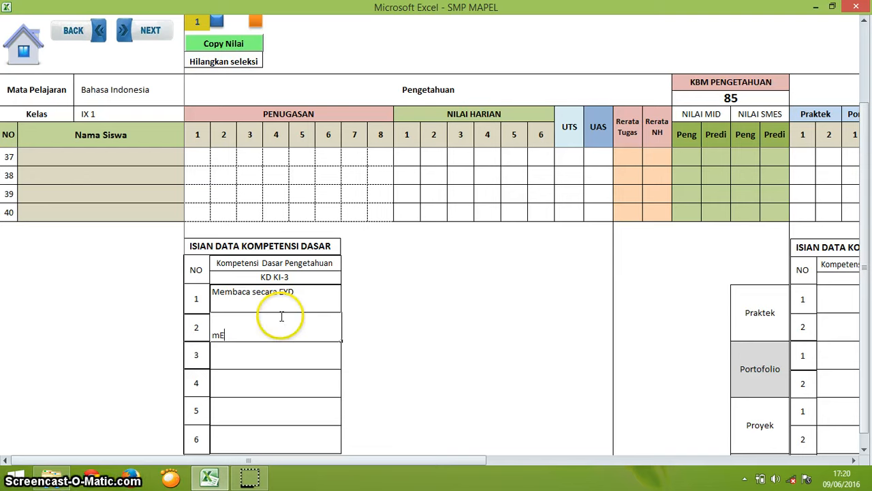
text(NMengena)
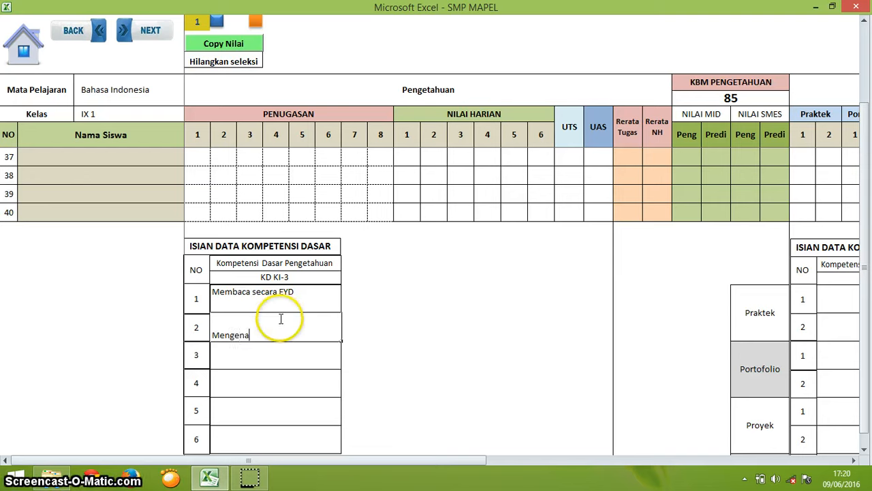
text(l berbagai )
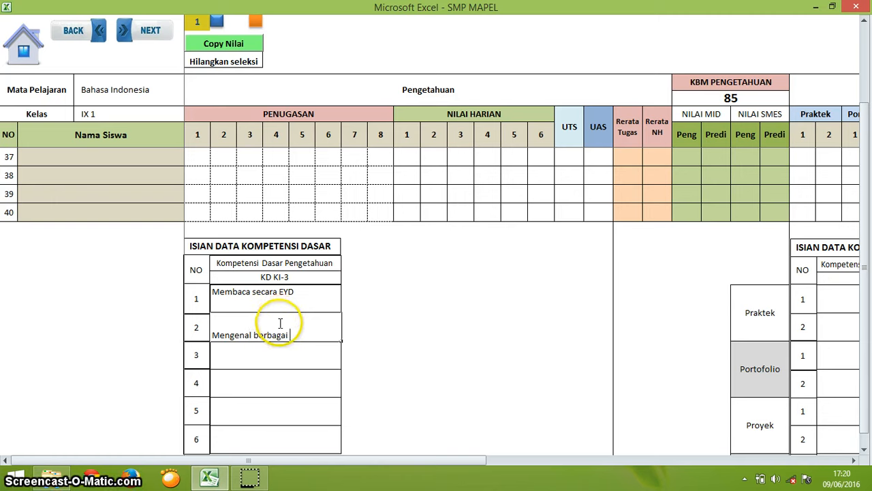
text(majas d)
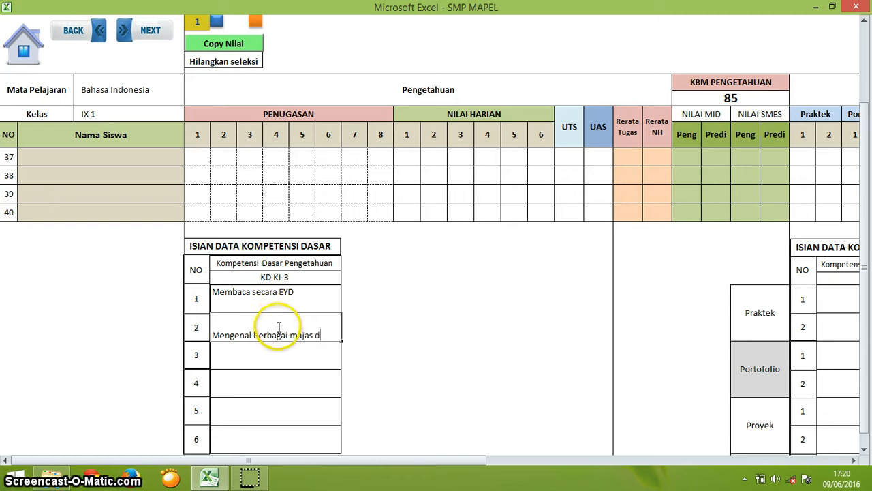
text(alam baha)
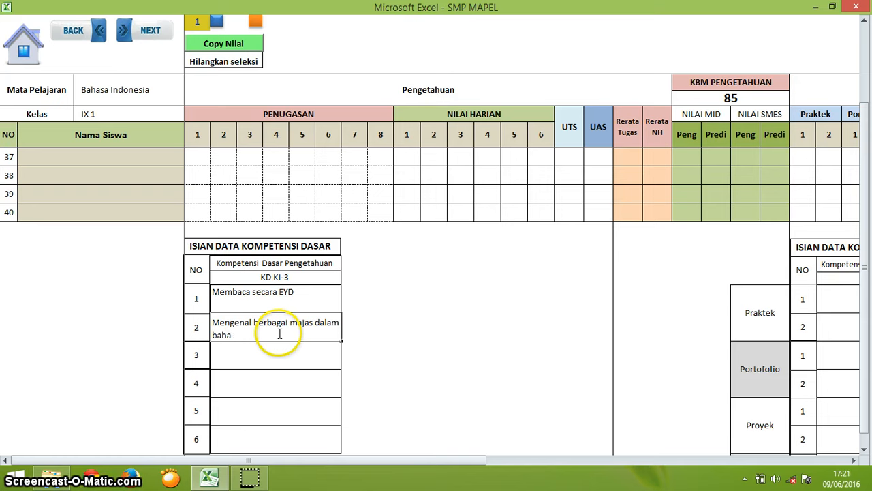
text(sa indonesia)
key(Return)
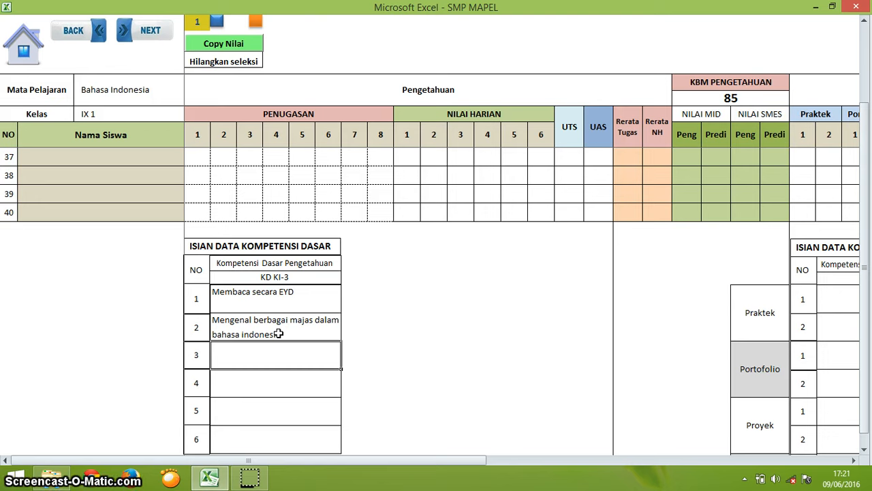
Step: Enter "beda kalimat aktif dan kalimat pasif" as the third KD KI-3 description in the Kompetensi Dasar Pengetahuan table
text(beda kalima)
click(272, 350)
text(t )
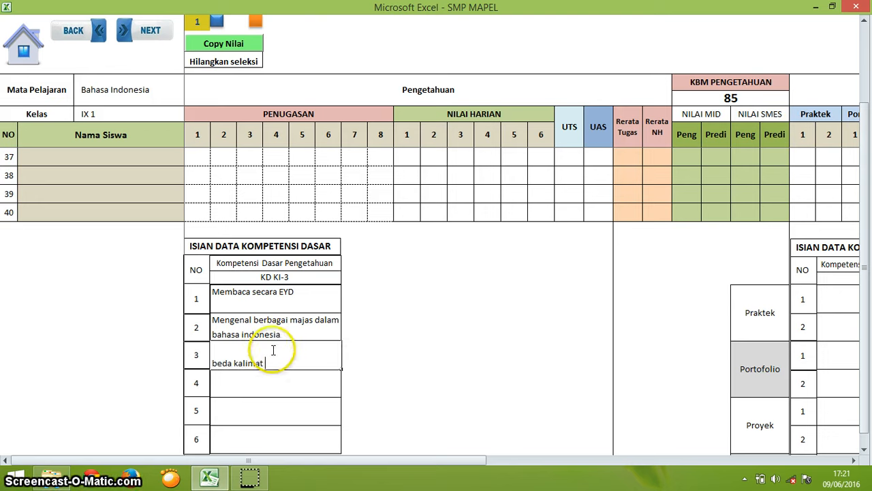
text(aktif dan )
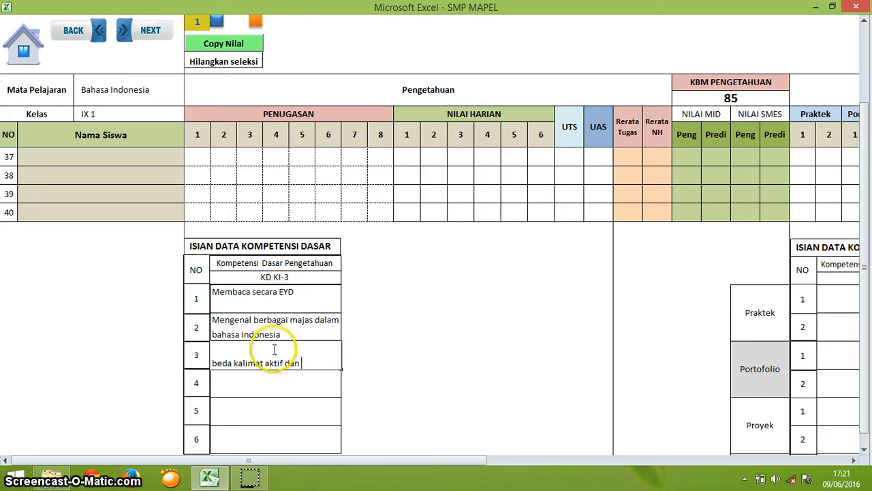
text(kalimat pasif)
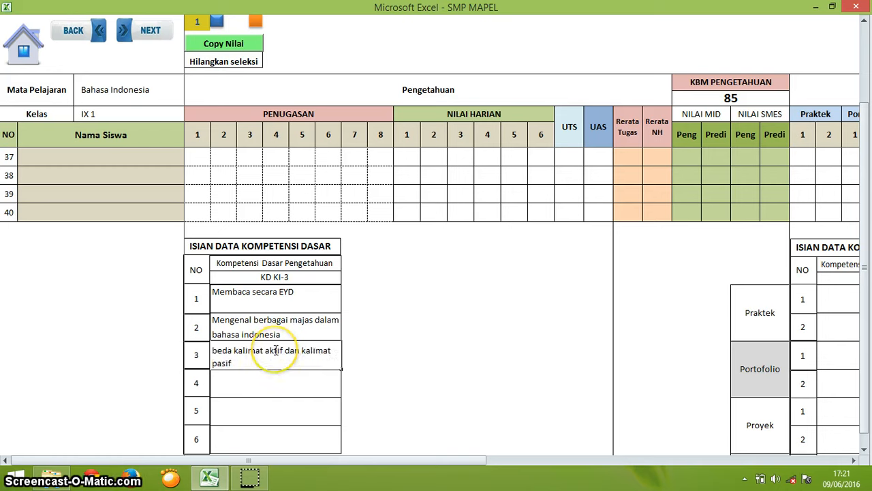
key(Return)
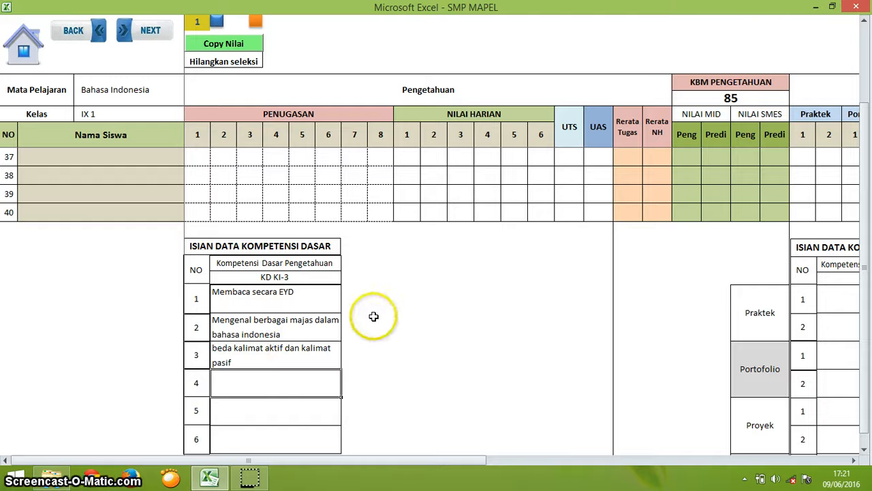
Step: Check the class IX 1 knowledge scores and predicates in the Nilai Semester report and return to the home sheet
scroll(376, 318, up, 12)
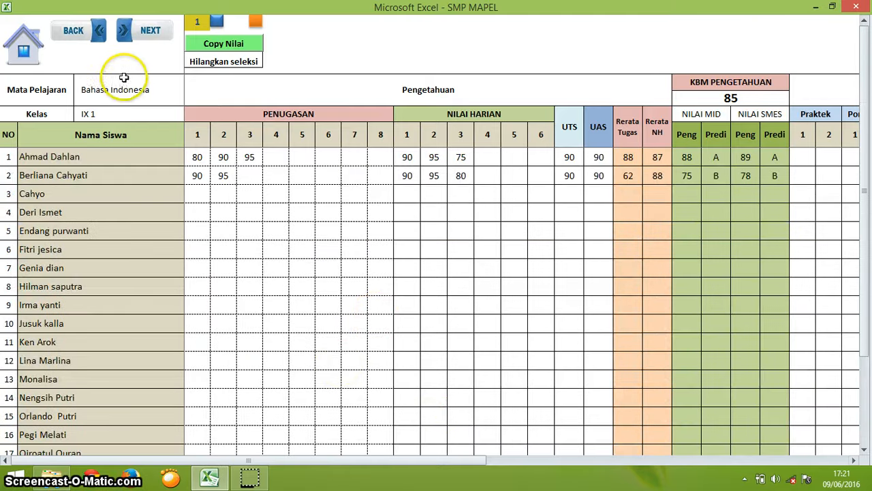
click(23, 49)
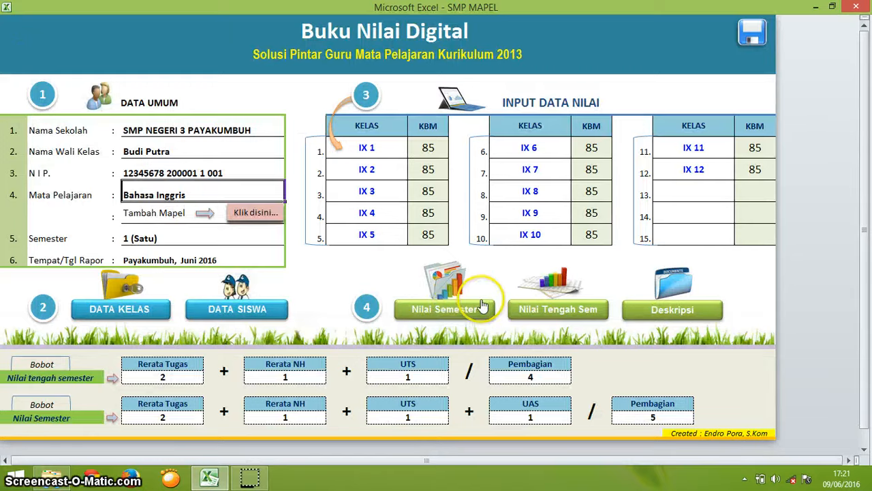
click(419, 307)
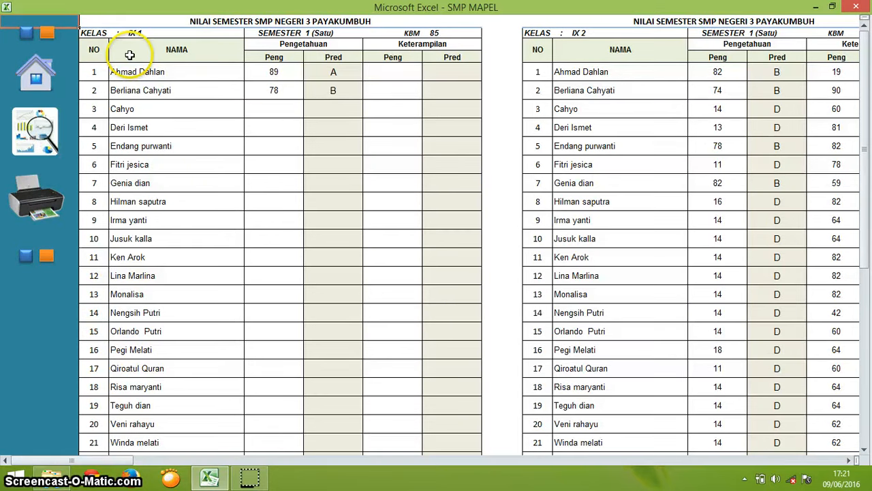
click(33, 78)
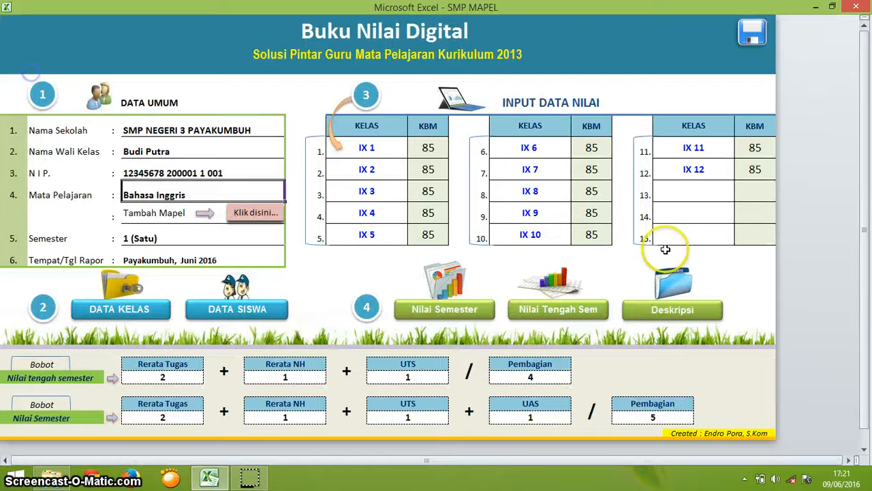
Step: Check the class IX 1 scores in the Nilai Tengah Semester report and read the knowledge descriptions in the Deskripsi report
click(564, 304)
click(264, 105)
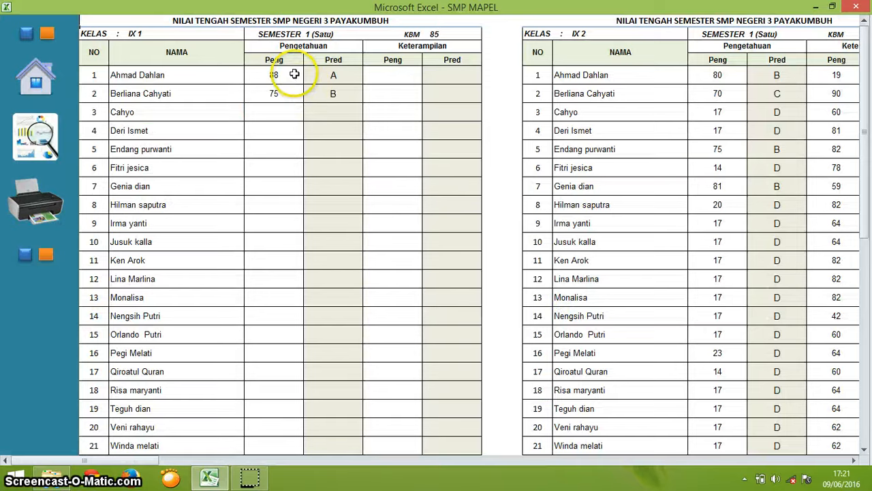
click(31, 76)
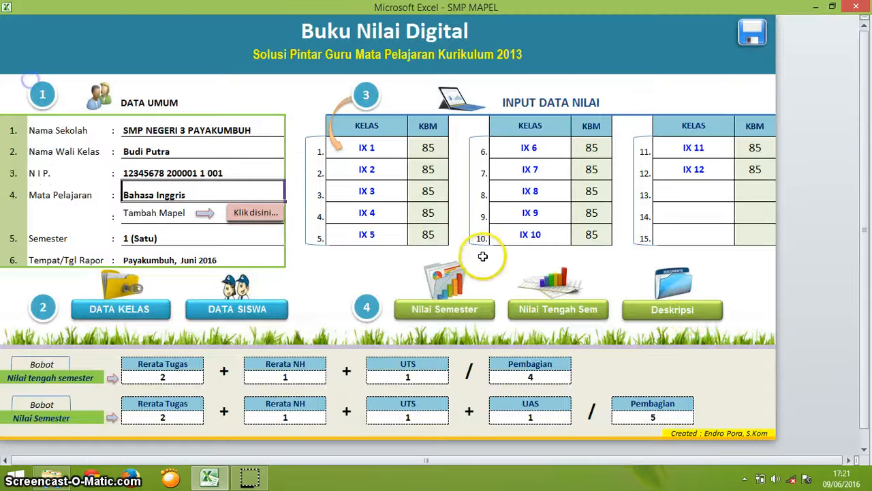
click(672, 308)
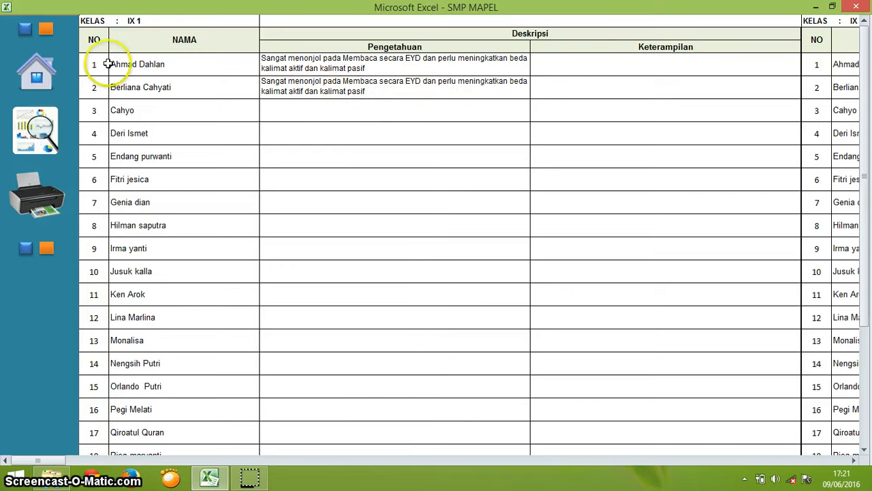
click(38, 71)
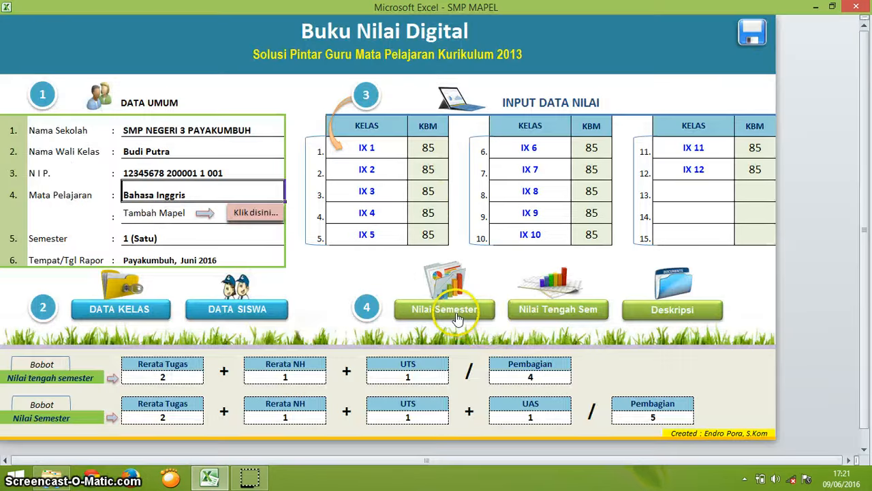
Step: In the class IX 1 score sheet, set the second student's NILAI HARIAN 1 to 78 and the first student's NILAI HARIAN 2 to 60
click(368, 148)
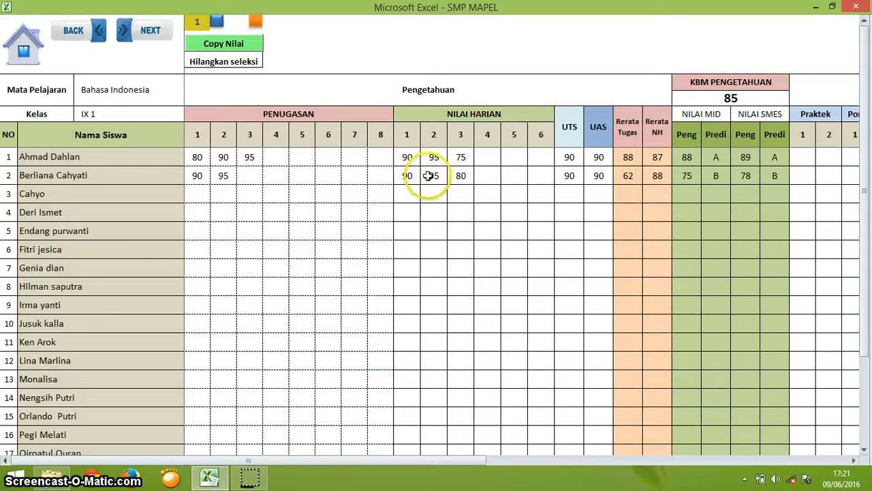
click(407, 175)
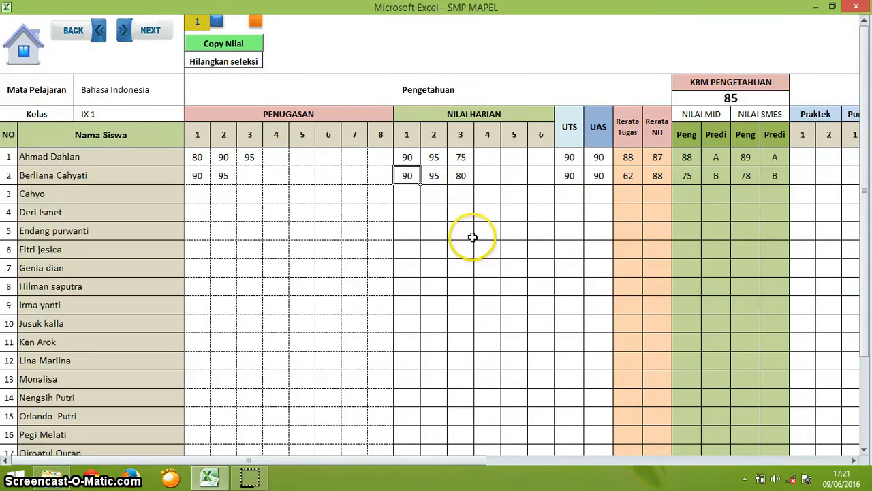
text(78)
click(453, 208)
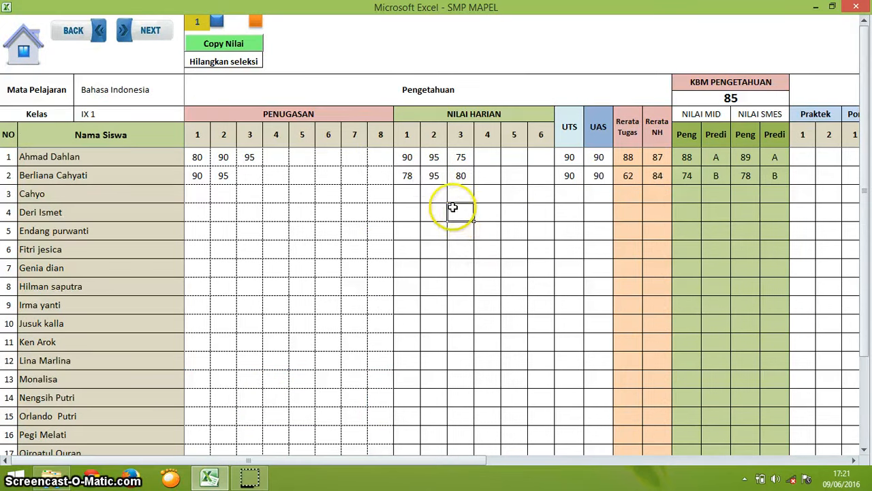
click(433, 157)
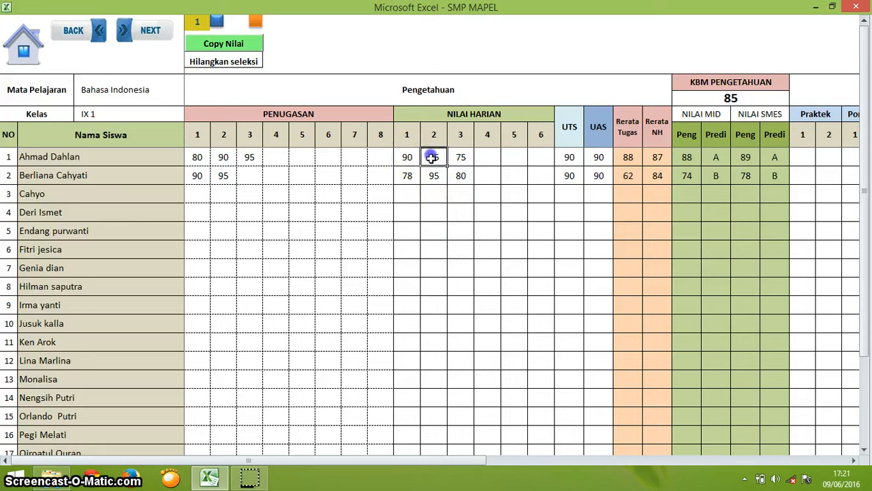
text(60)
click(435, 227)
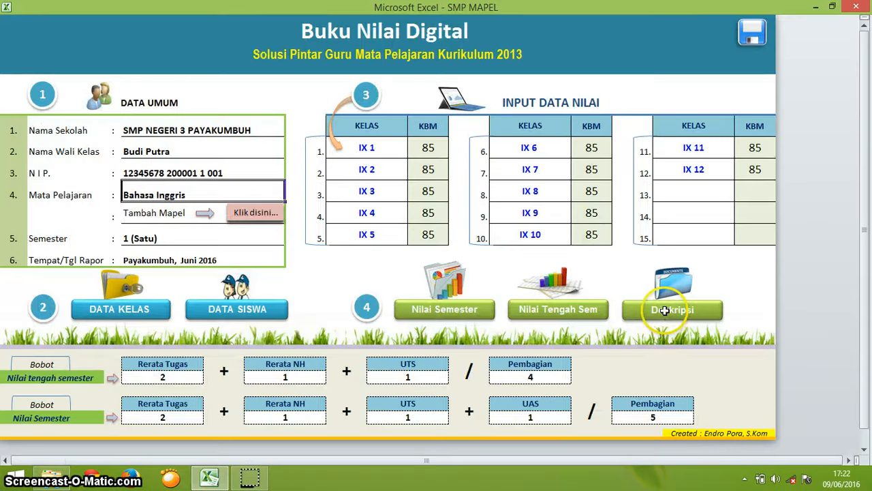
Step: Read how the Deskripsi report describes the first two students' knowledge with the changed daily scores
click(662, 308)
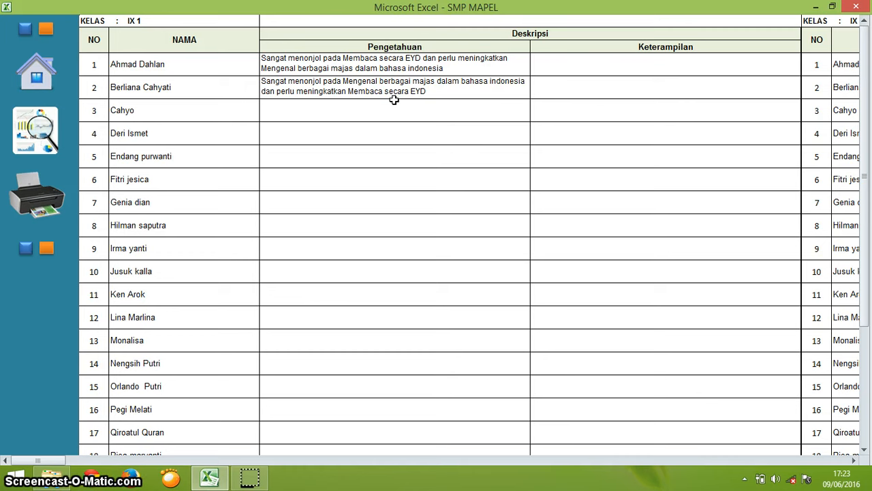
click(50, 70)
Step: Set the second student's NILAI HARIAN scores 1 to 3 in class IX 1 to 90 each
click(371, 144)
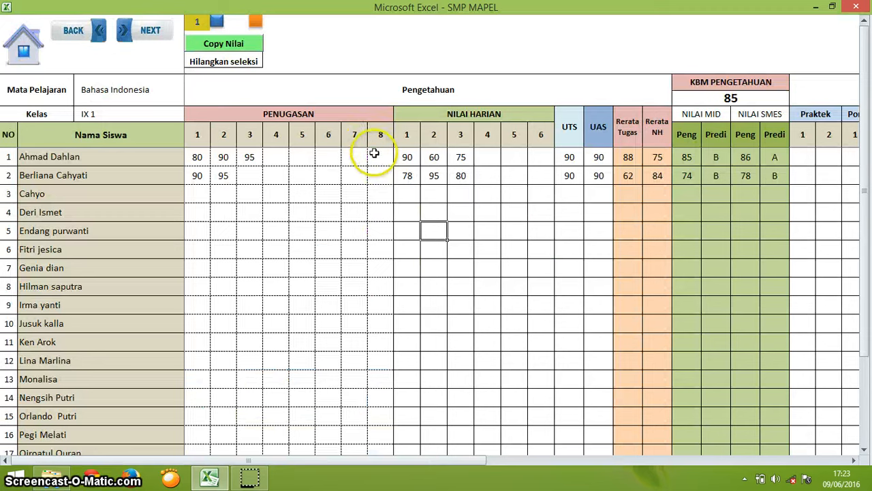
click(407, 174)
text(90)
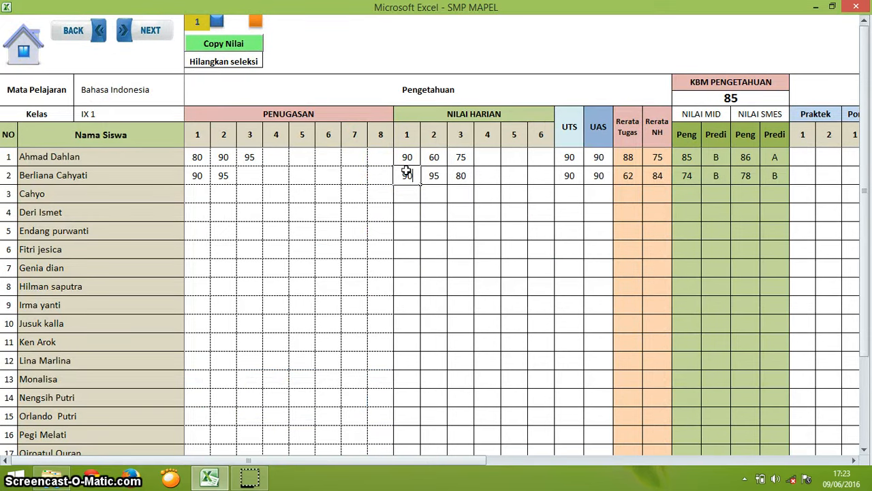
key(Tab)
text(90)
key(Tab)
text(90)
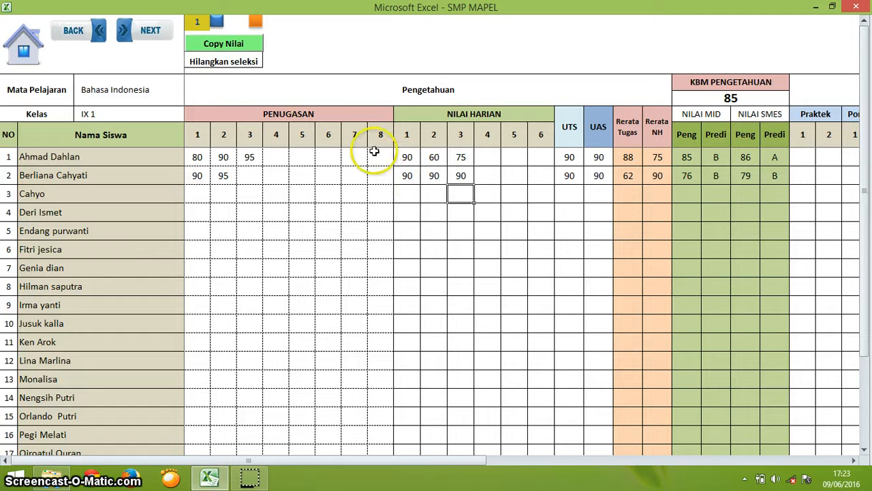
Step: Examine the second student's knowledge description for equal daily scores in the Deskripsi report and return to the home sheet
click(31, 44)
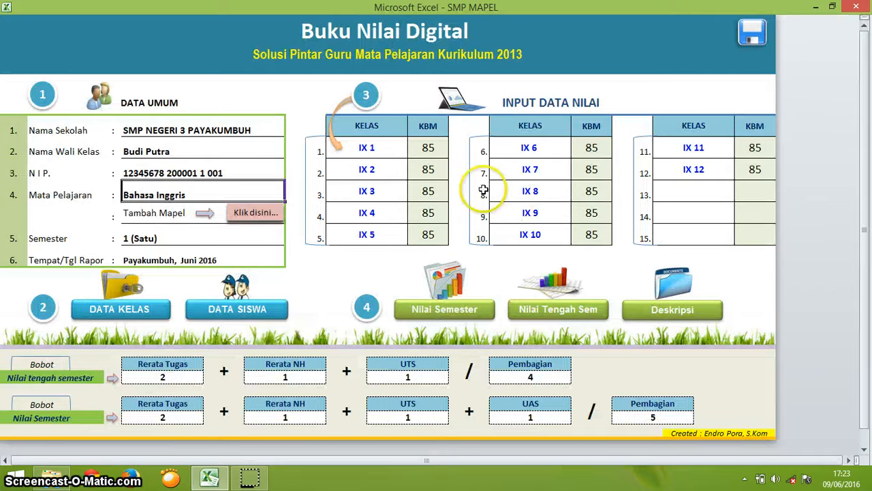
click(665, 289)
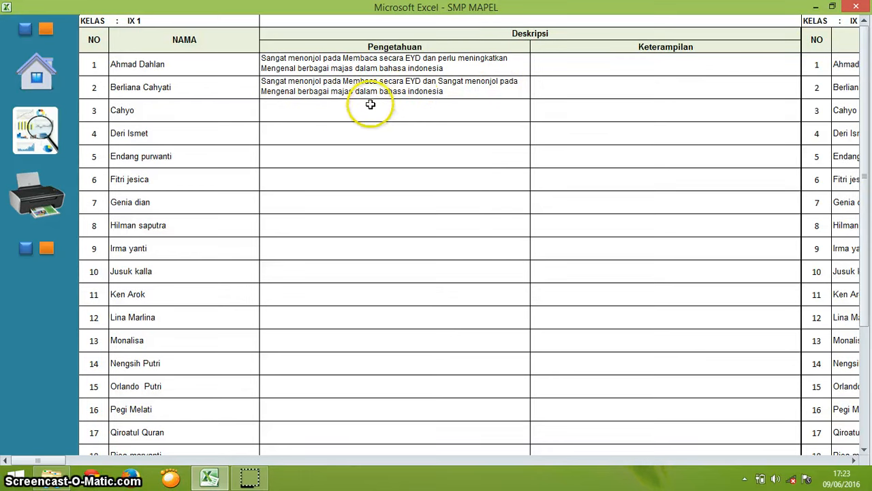
click(423, 93)
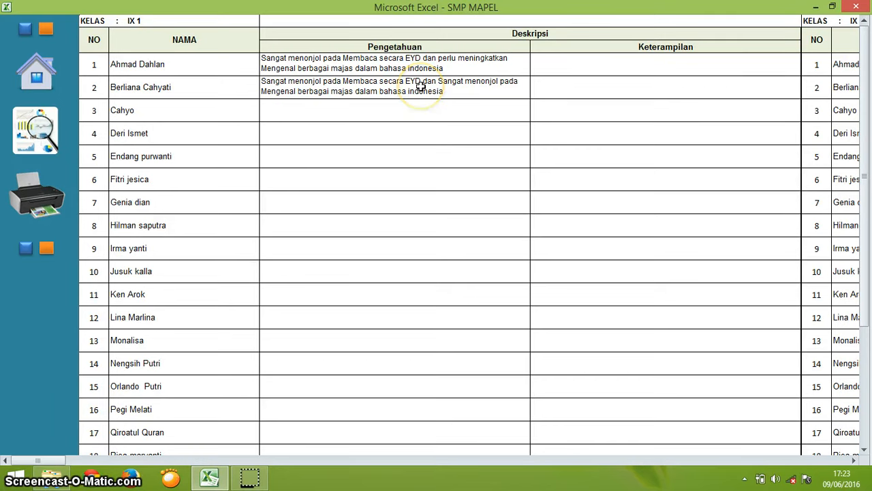
click(440, 230)
click(36, 80)
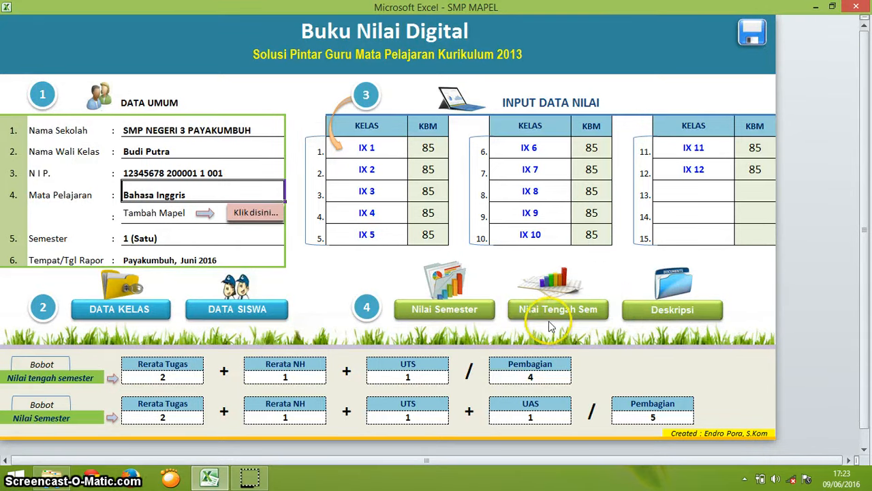
click(627, 314)
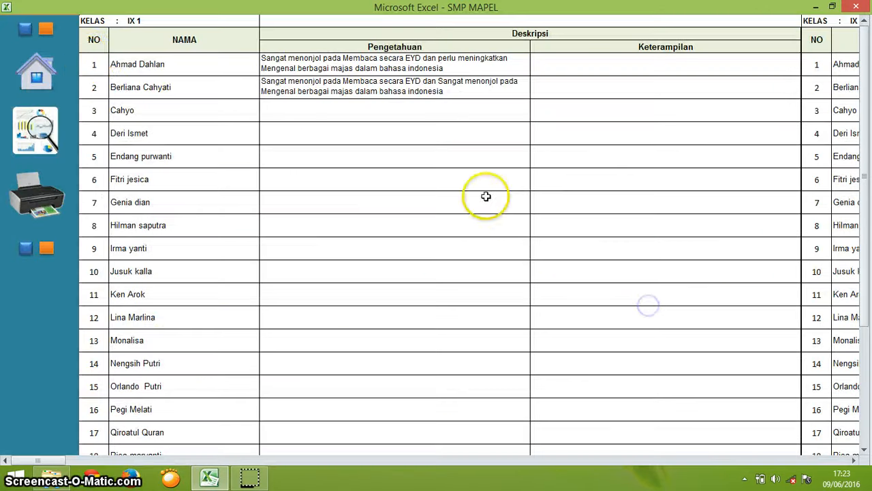
click(60, 78)
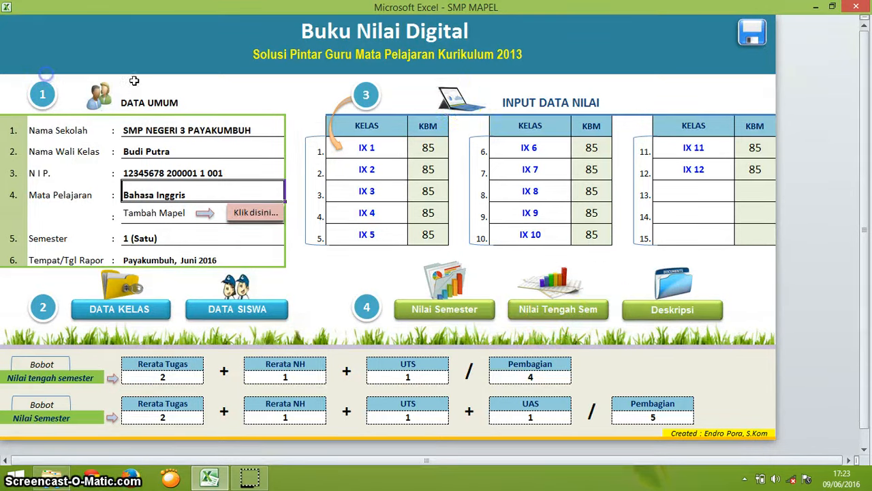
Step: In the class IX 1 score sheet, enter the first student's Keterampilan Praktek scores 1 and 2 as 80 and 90
click(369, 146)
drag(425, 462, 568, 460)
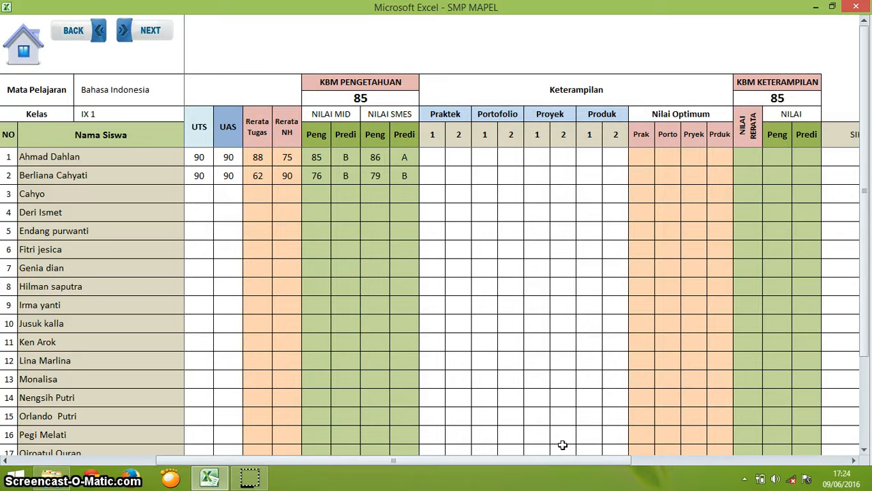
click(436, 151)
scroll(543, 407, down, 9)
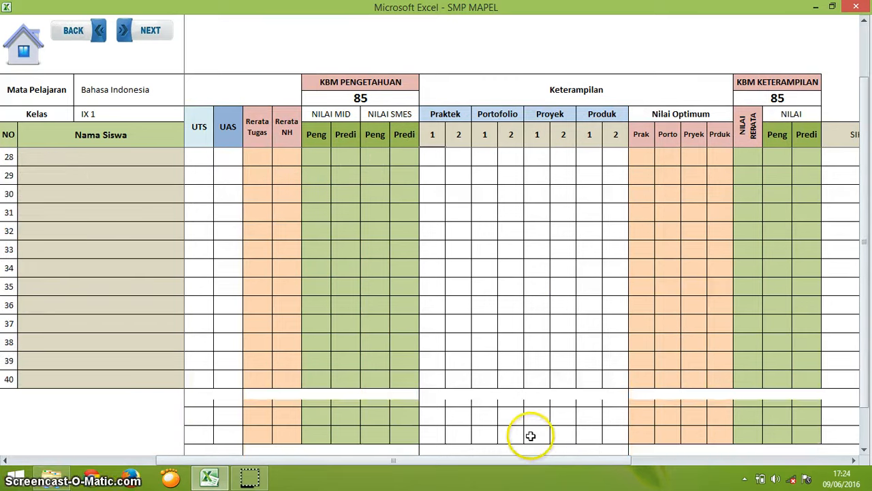
scroll(530, 435, down, 1)
scroll(530, 422, up, 10)
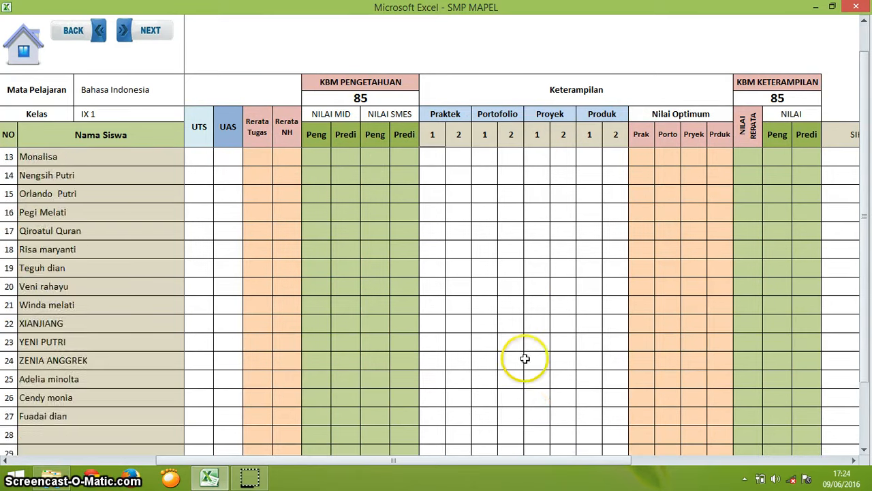
text(80)
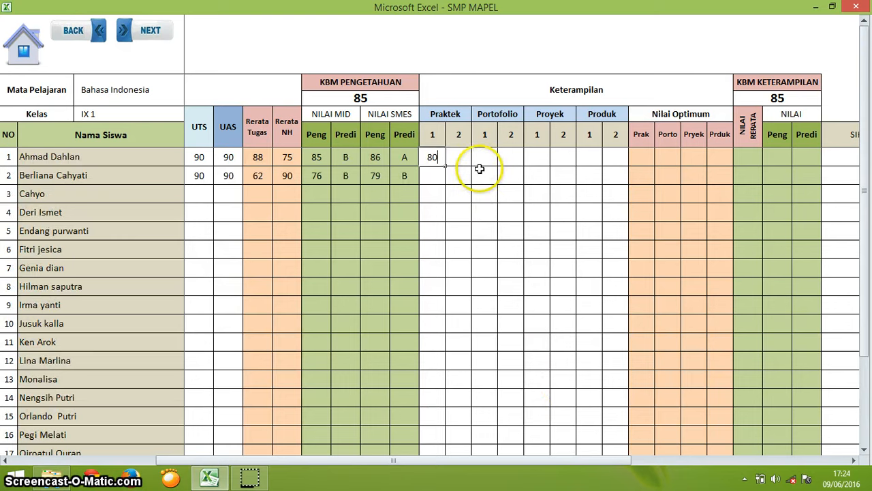
key(Right)
text(90)
key(Return)
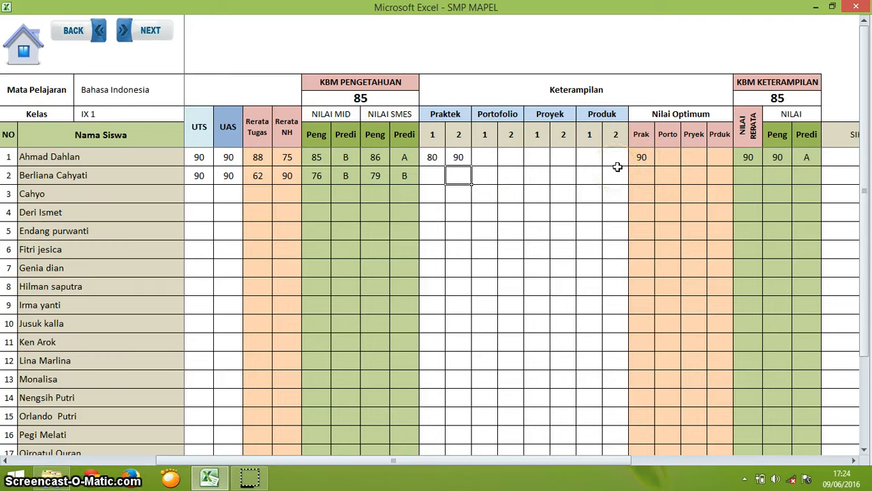
Step: Enter "Praktek drama malin kundang" as the KD KI-4 description of Praktek 1 in the ISIAN DATA KOMPETENSI DASAR table
click(506, 137)
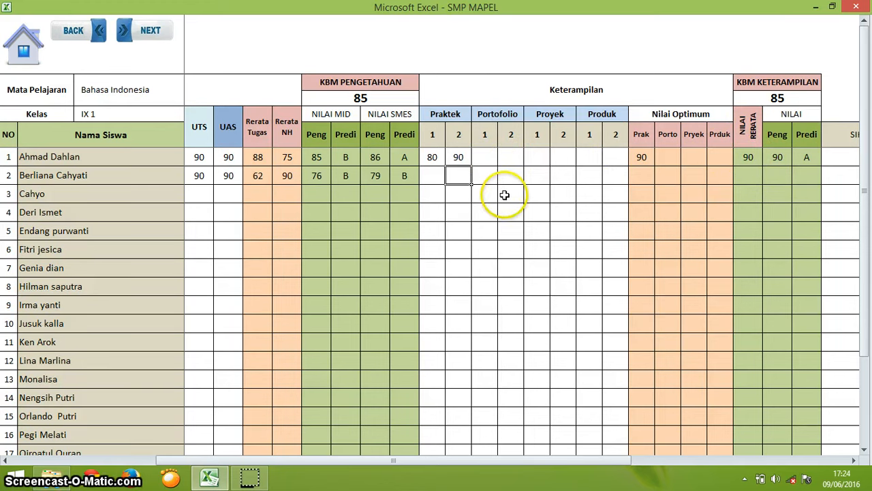
click(487, 157)
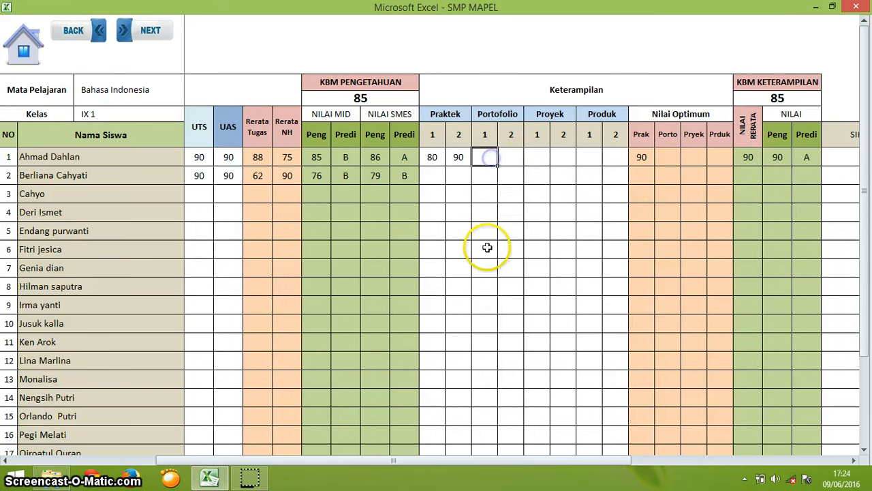
scroll(487, 247, down, 12)
click(470, 298)
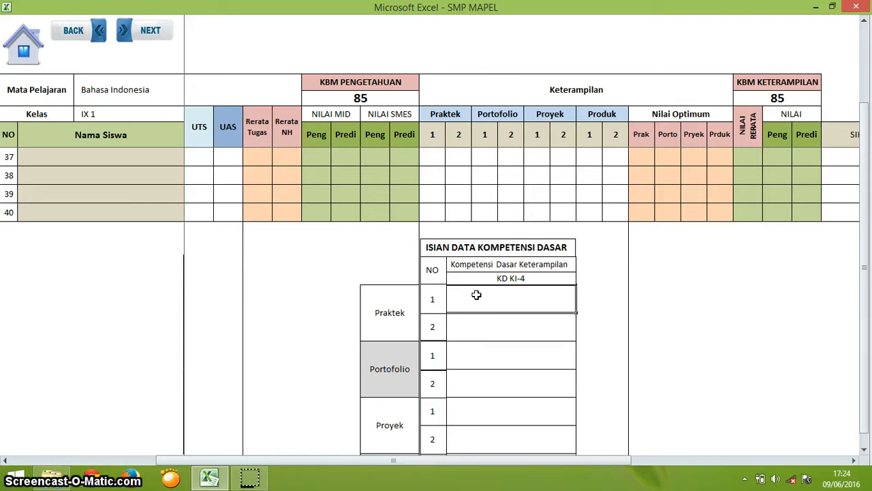
text(dasa)
key(BackSpace)
key(BackSpace)
key(BackSpace)
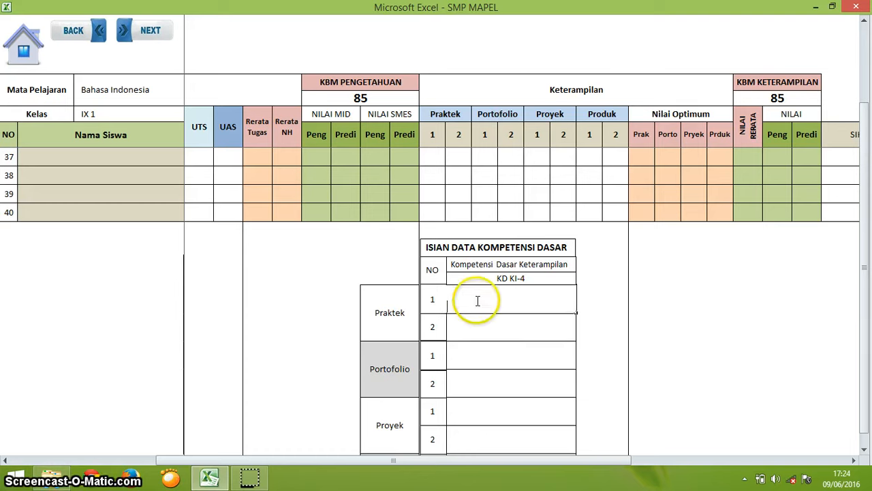
text(Prakte)
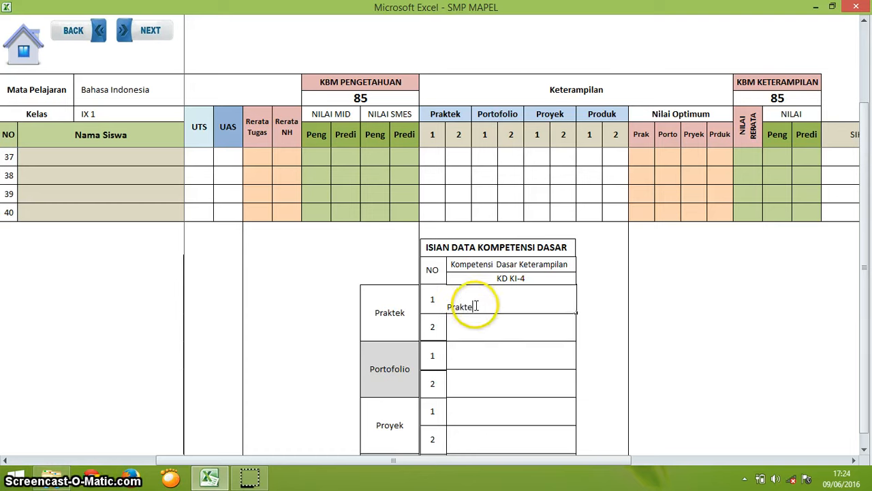
text(k drama malin)
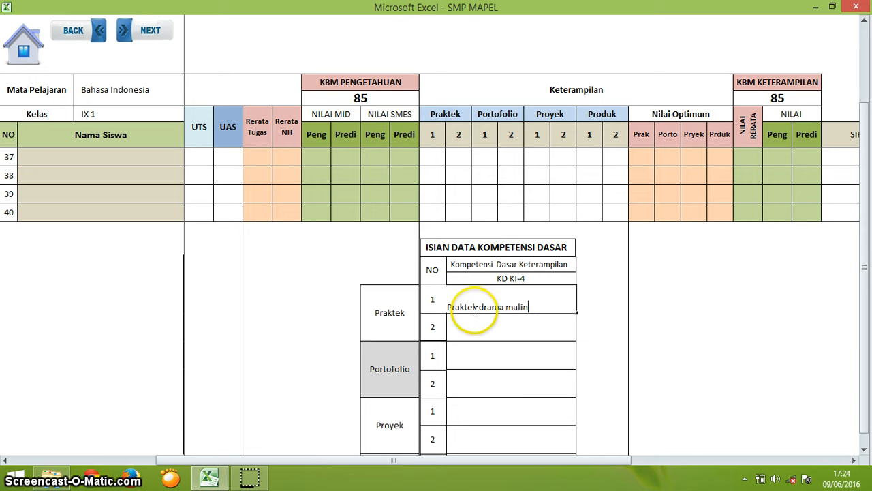
text( kundang)
key(Return)
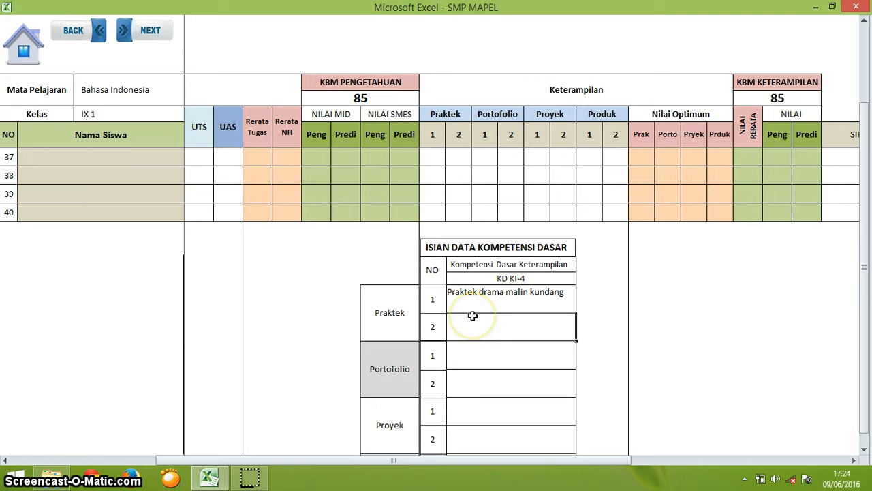
Step: Enter "Membaca puisi dengan intonasi" as the KD KI-4 description of Praktek 2
click(473, 315)
text(Membaca puis)
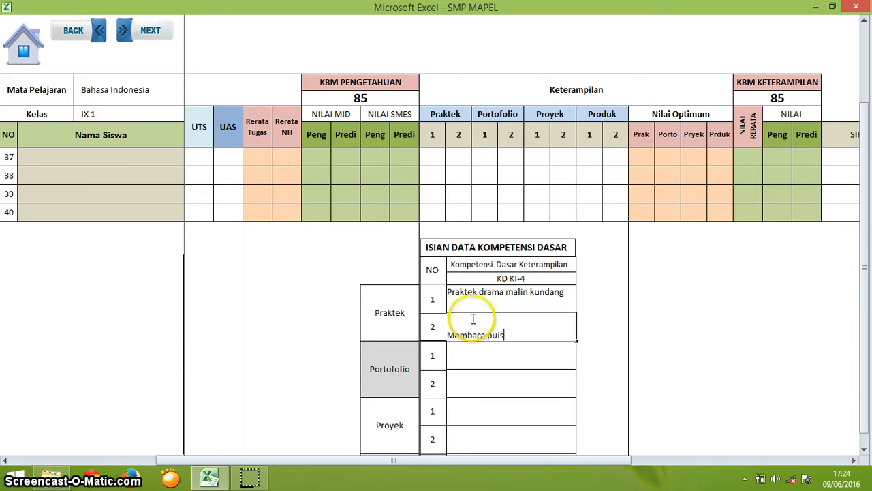
text(i dengan in)
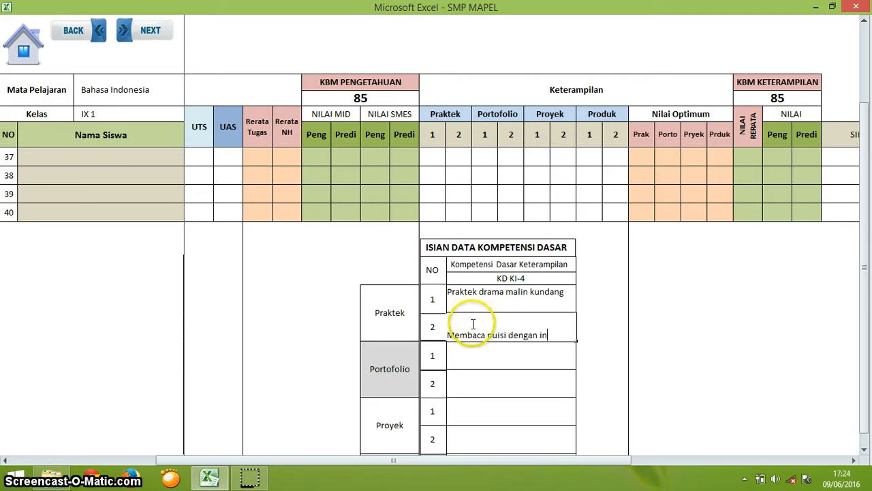
text(tons)
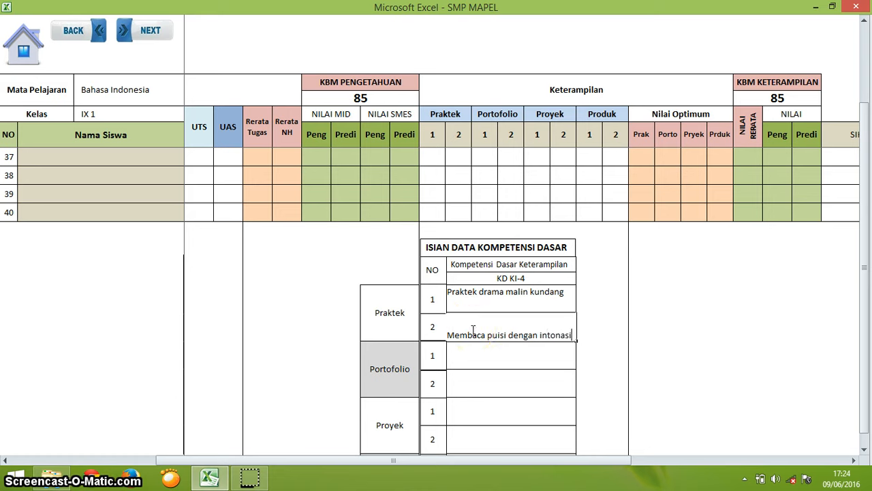
key(Return)
Step: Compare the first student's two Praktek scores with the Praktek competency descriptions below the class IX 1 list
scroll(538, 322, up, 3)
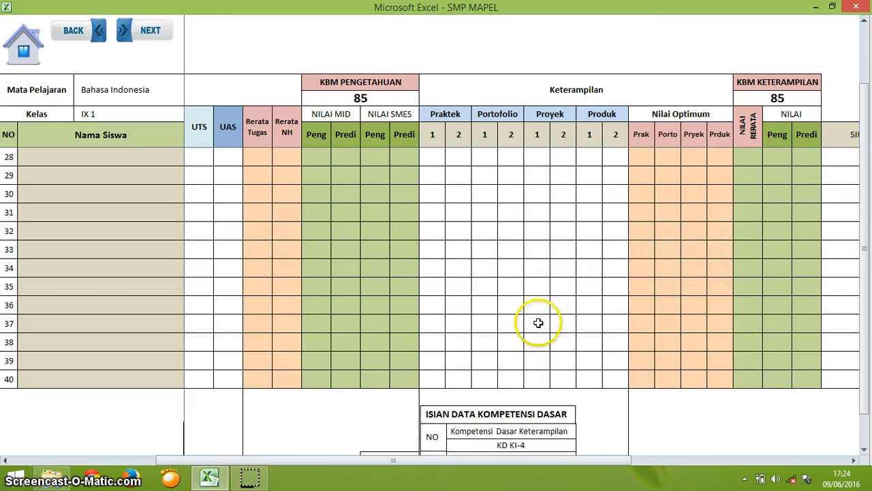
scroll(538, 322, up, 9)
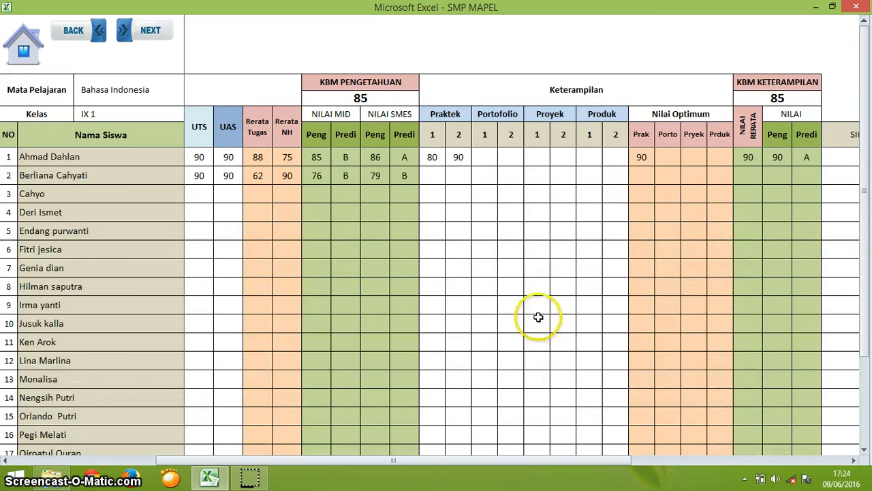
click(459, 157)
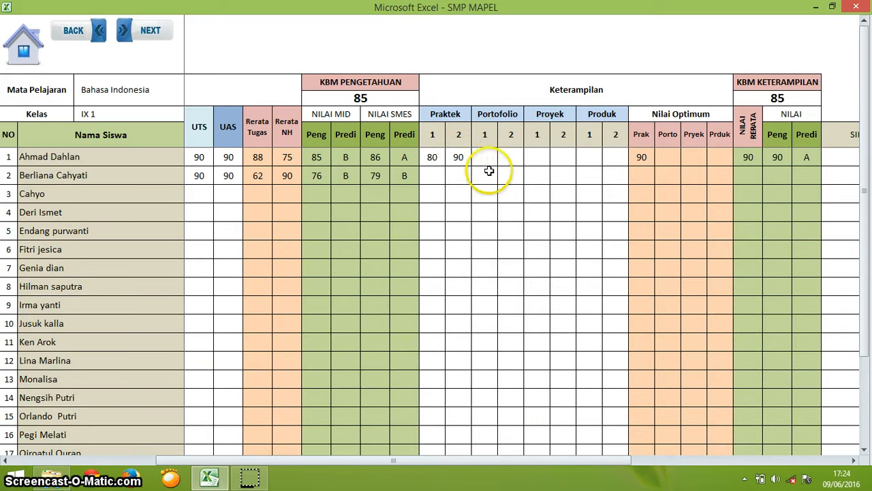
scroll(522, 197, down, 12)
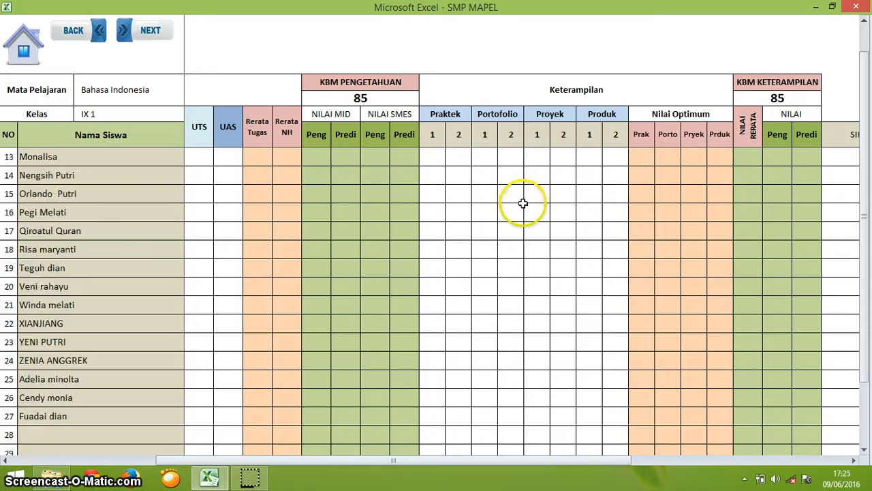
click(516, 355)
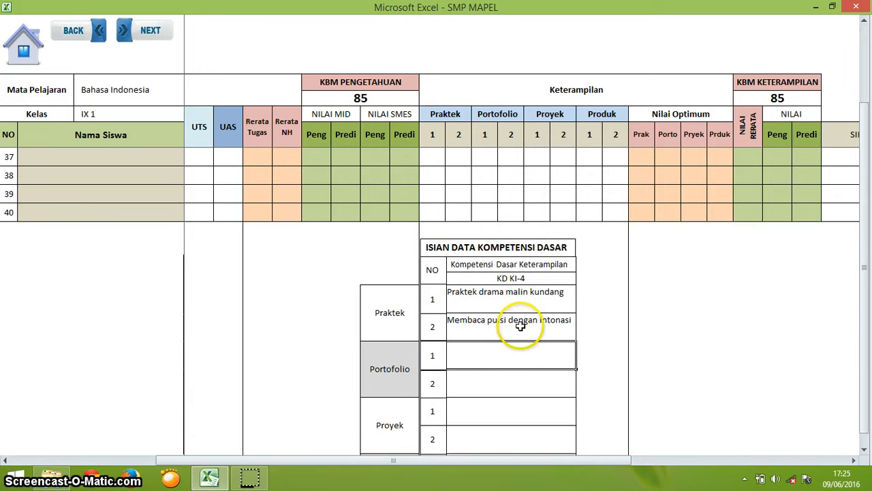
Step: Read the first student's Keterampilan description for class IX 1 in the Deskripsi report and return to the home sheet
click(21, 63)
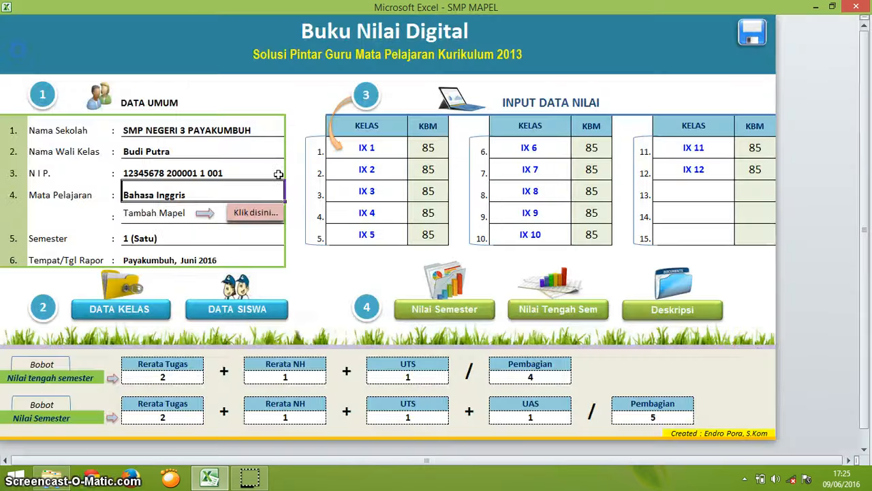
click(685, 307)
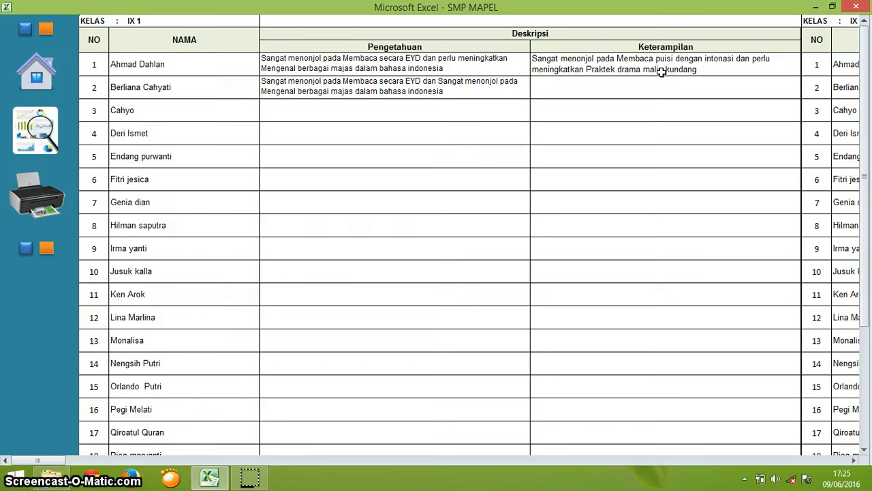
click(37, 75)
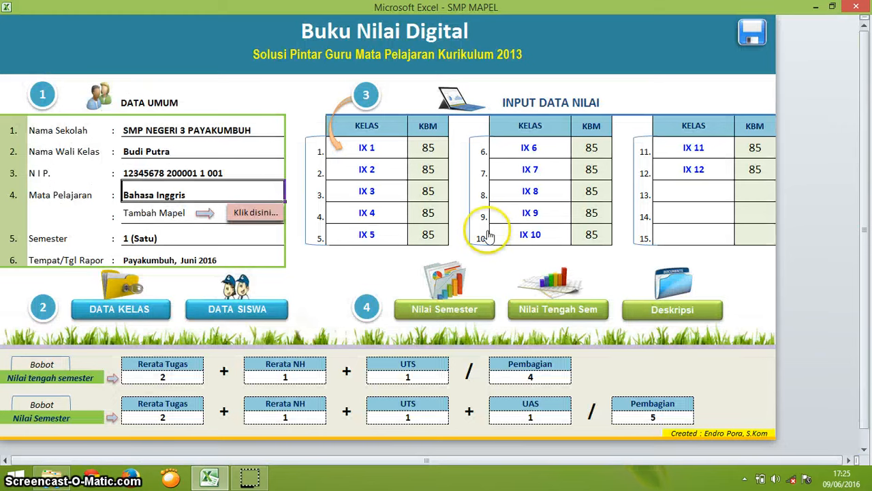